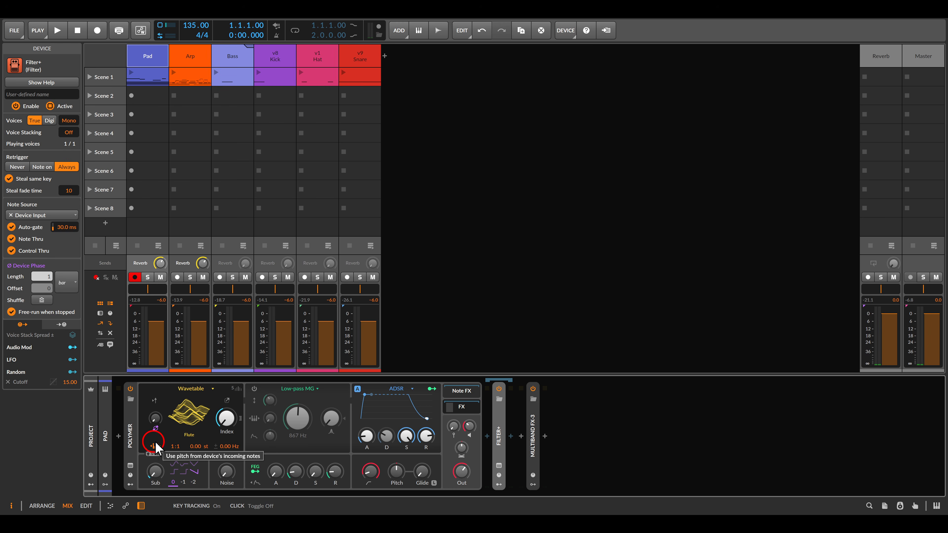
Insert a Delay+ device between Filter+ and Multiband FX-3 in the Pad track's device chain
left_click(511, 436)
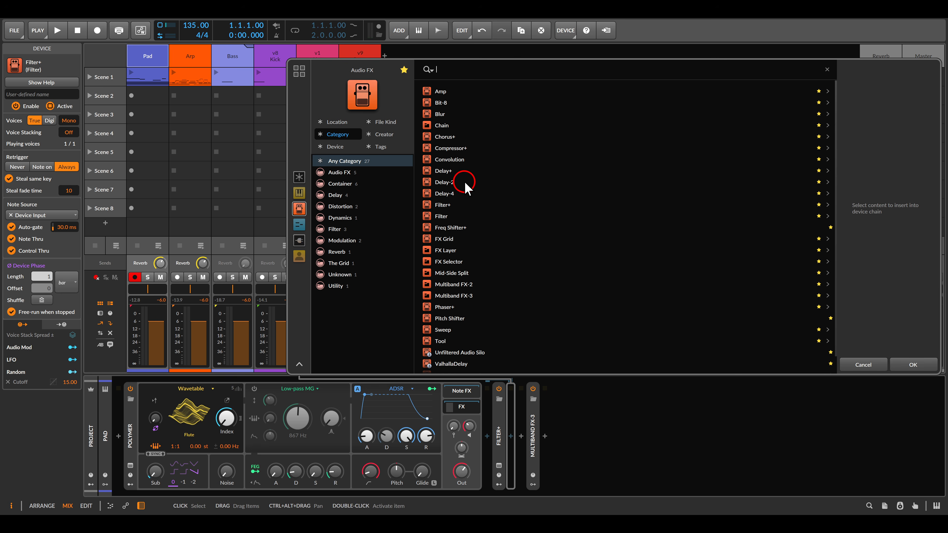
double_click(450, 172)
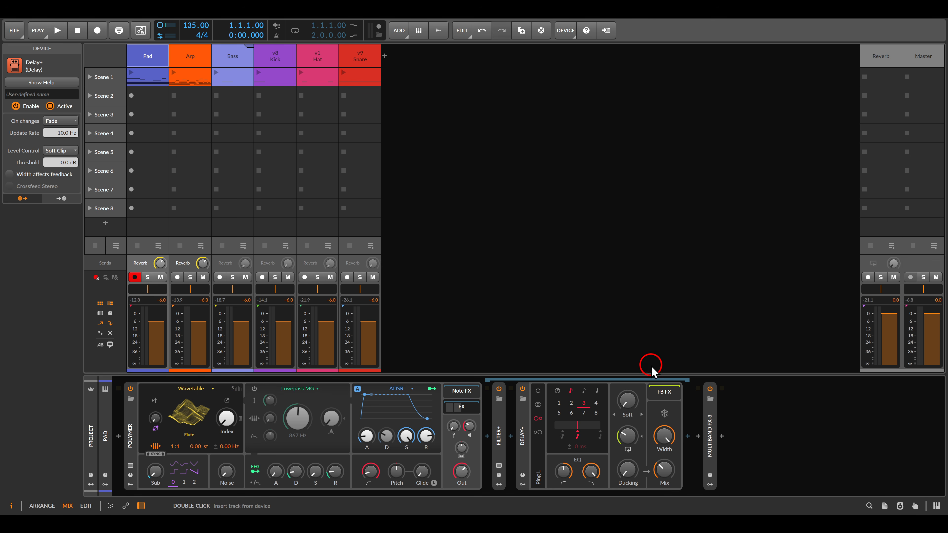
left_click_drag(645, 383, 687, 407)
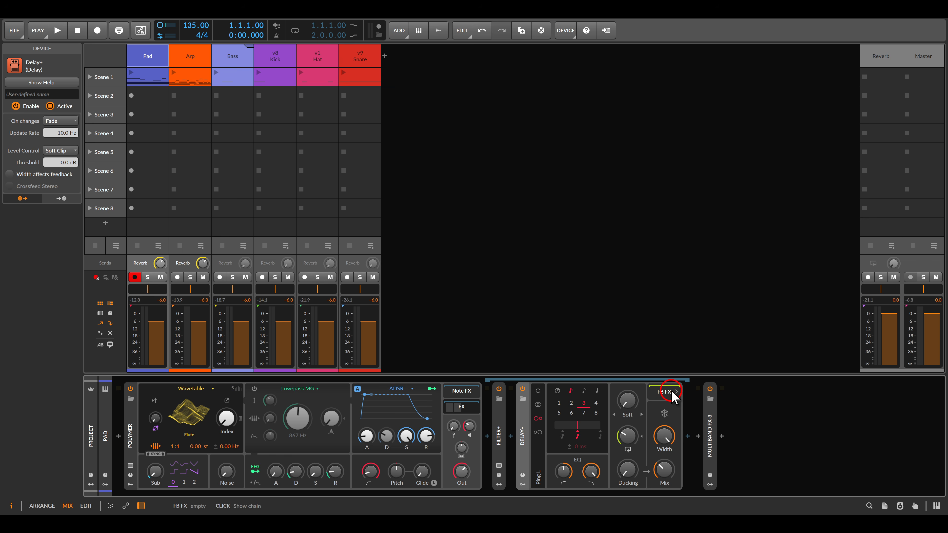
Add a Pitch Shifter to Delay+'s feedback FX chain, tuned to 12.00 st, and adjust its mix
double_click(688, 436)
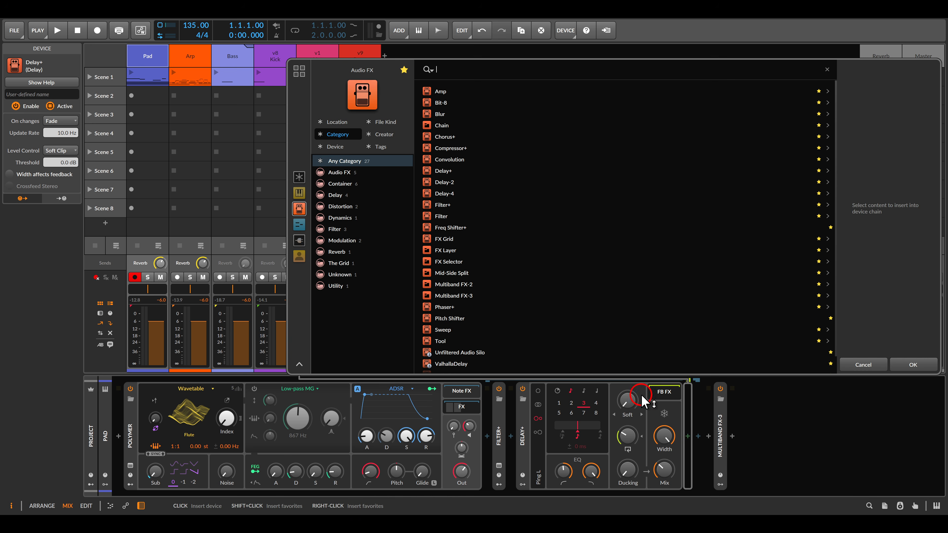
double_click(450, 319)
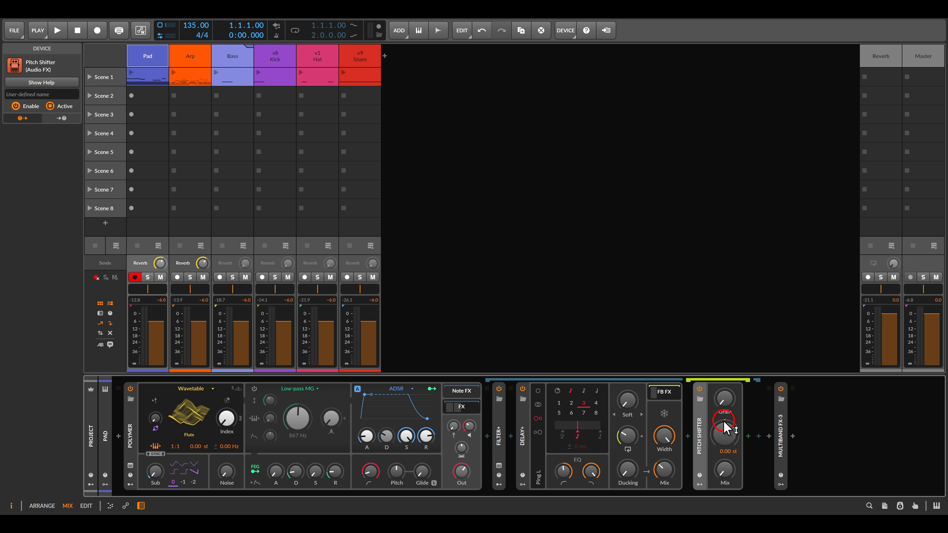
left_click_drag(724, 430, 725, 413)
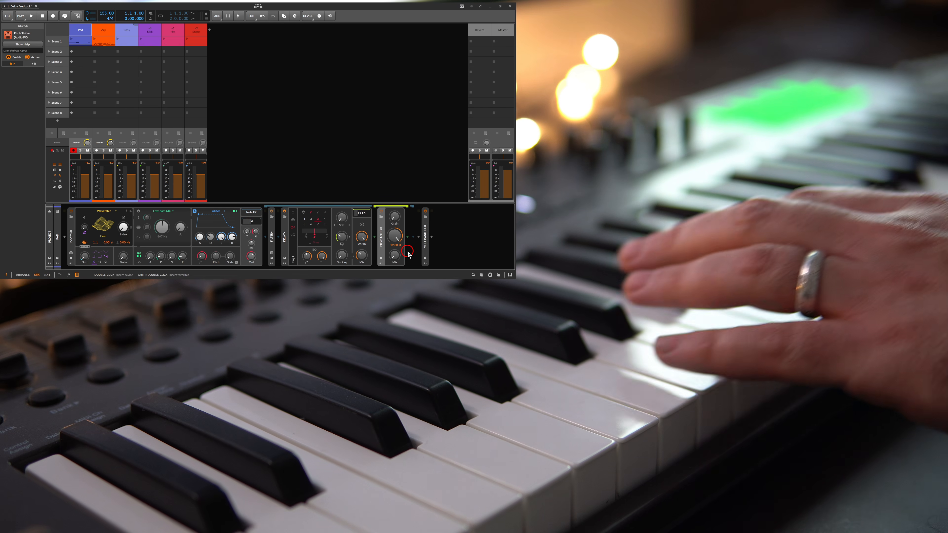
mouse_move(397, 256)
left_mouse_down()
mouse_move(396, 246)
mouse_move(396, 258)
left_mouse_up()
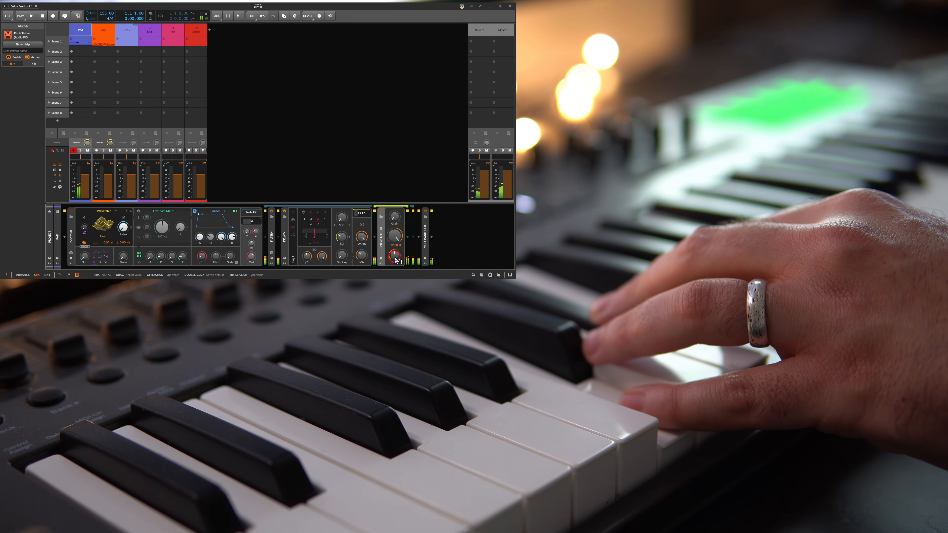
Compare the sound with the Pitch Shifter bypassed and re-enabled, and adjust its grain rate to 1.00 Hz
left_click(382, 211)
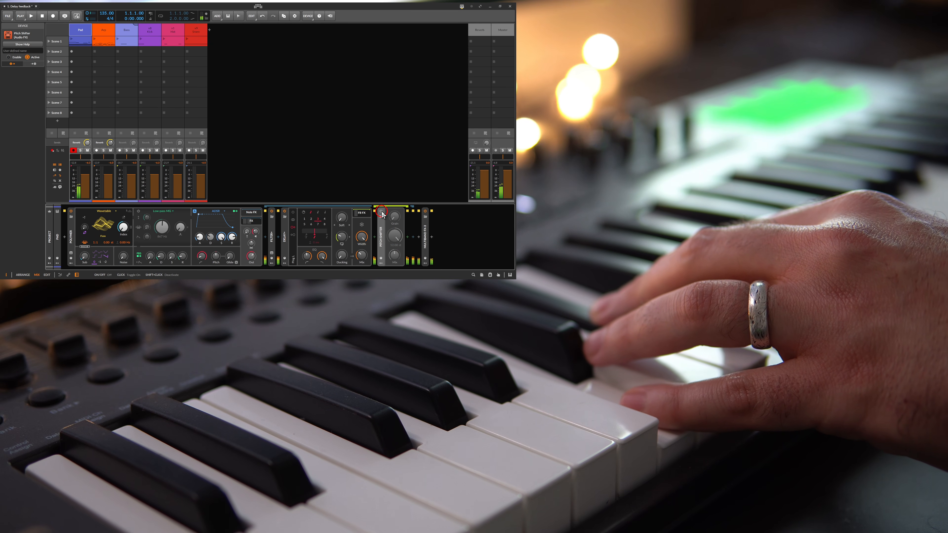
left_click(381, 212)
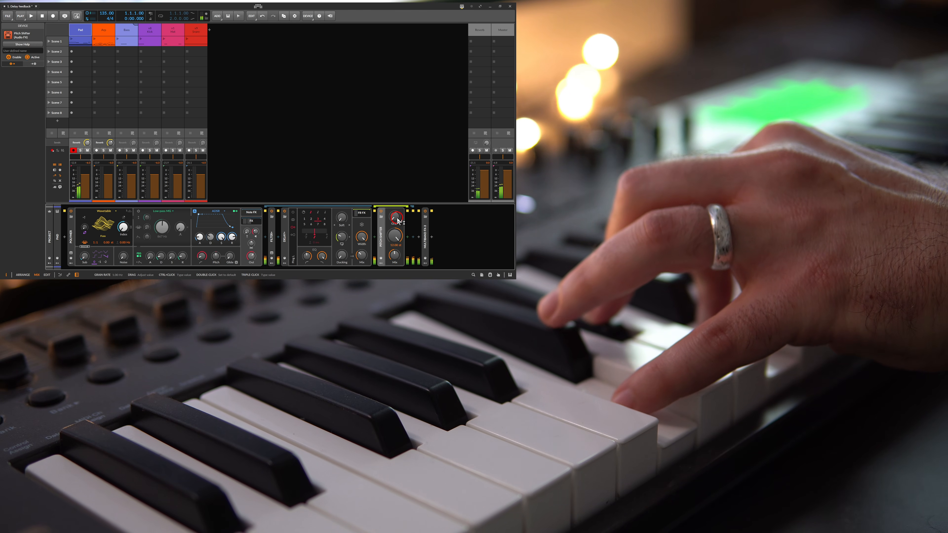
left_click_drag(398, 219, 398, 225)
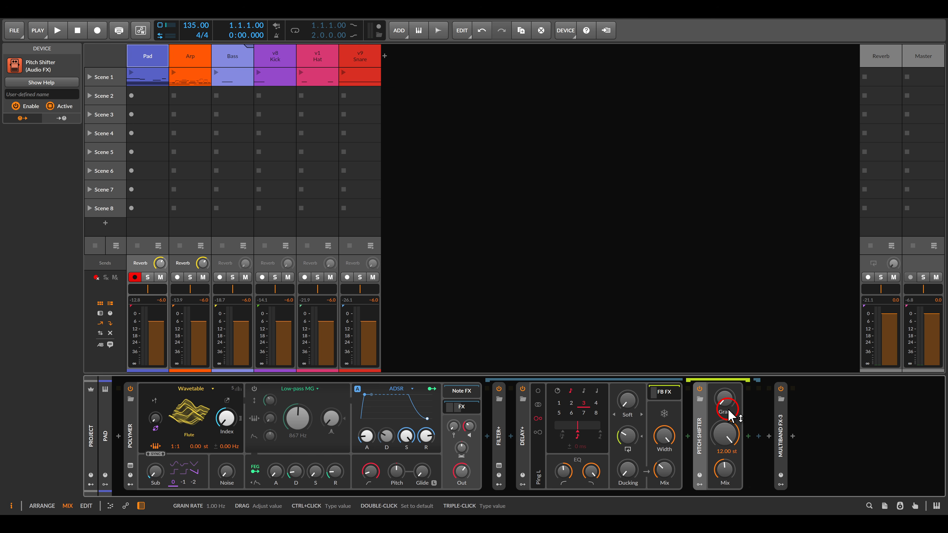
Insert a Blur device after the Pitch Shifter inside Delay+'s feedback FX chain
left_click(748, 436)
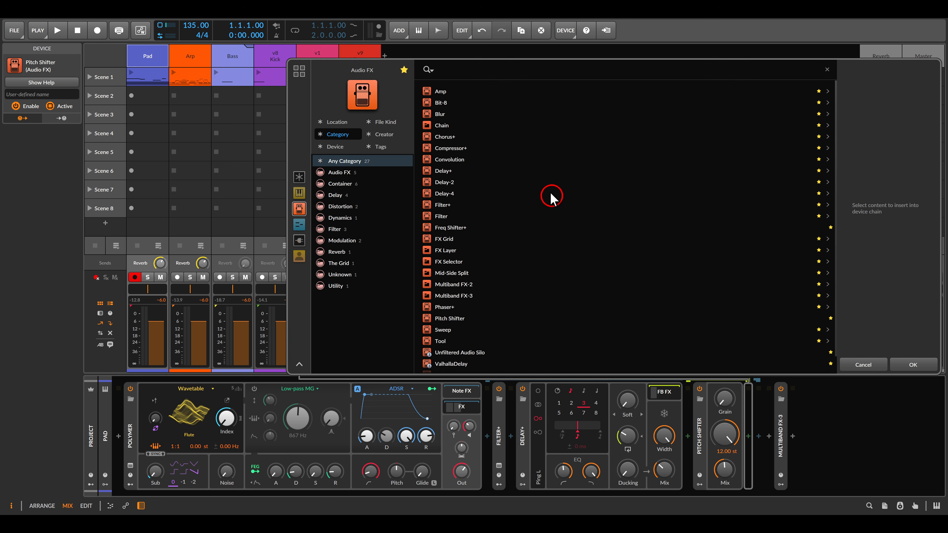
double_click(455, 116)
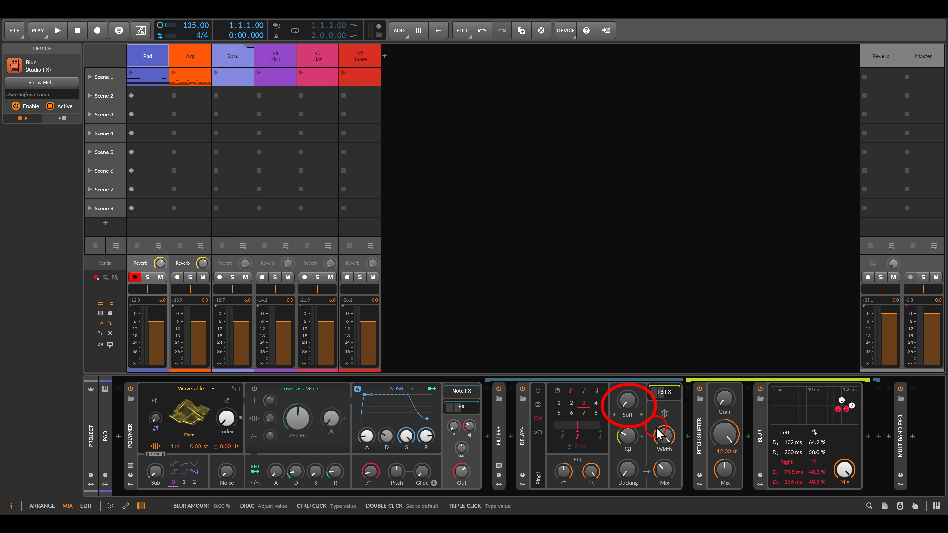
Switch Delay+'s blur character from Soft to Space and raise its blur amount
left_click(628, 415)
left_click(630, 468)
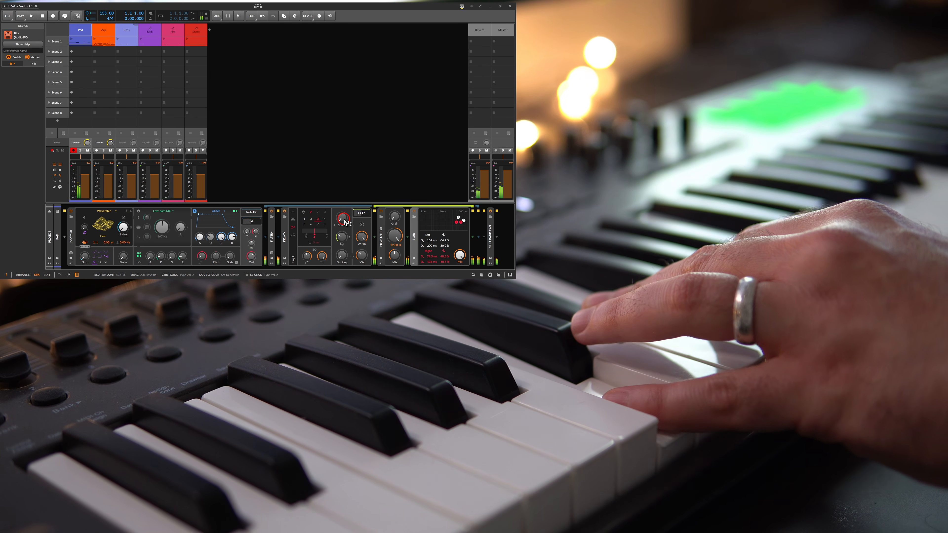
left_click_drag(343, 220, 343, 219)
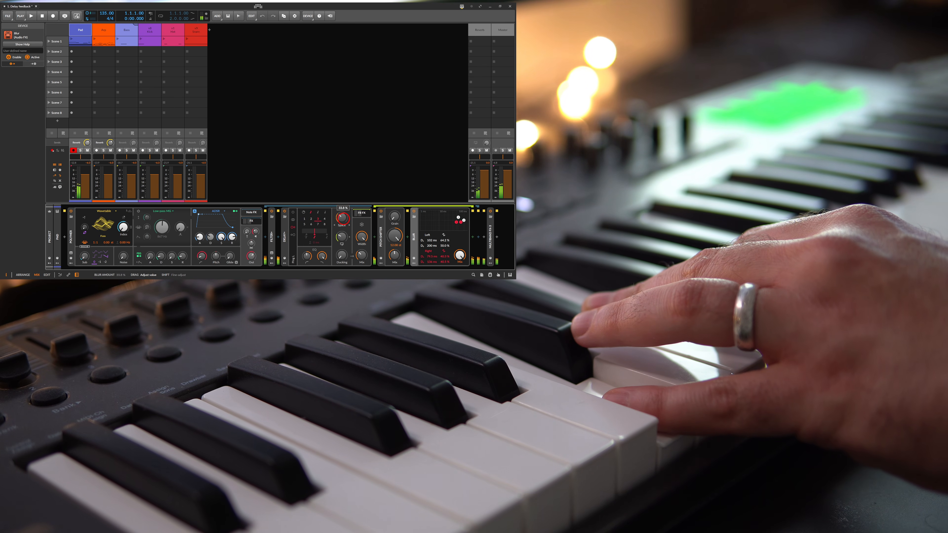
left_click_drag(343, 219, 342, 217)
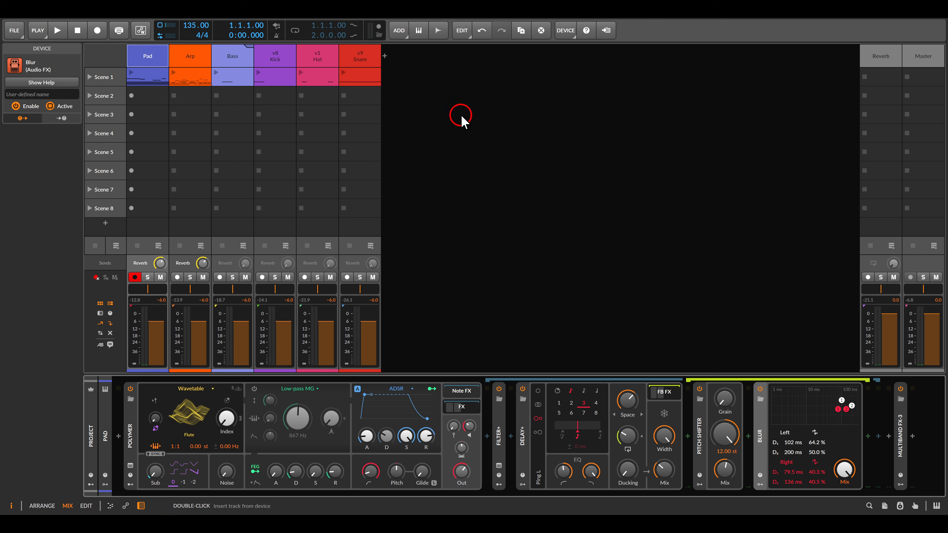
Launch the Arp clip and enable the Pitch Shifter in Delay-2's feedback FX chain
left_click(174, 72)
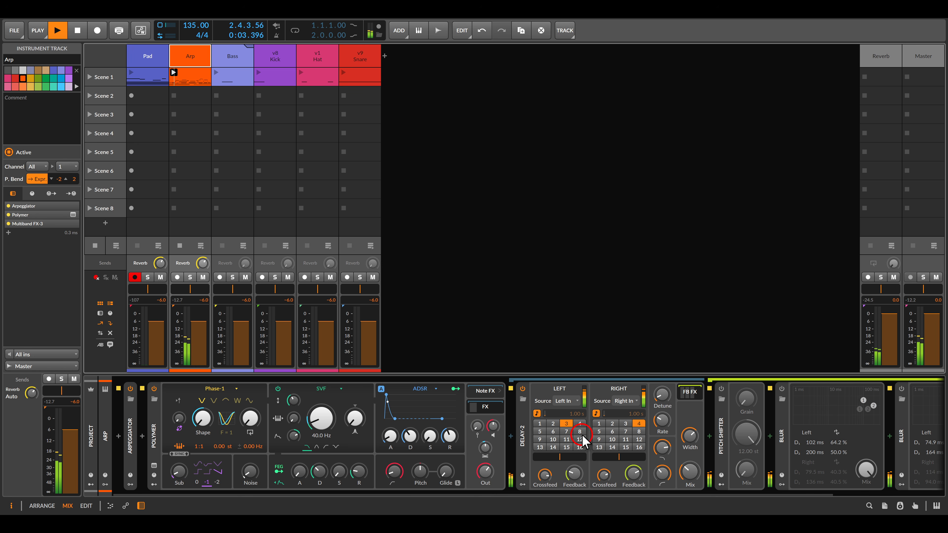
left_click_drag(614, 434, 542, 433)
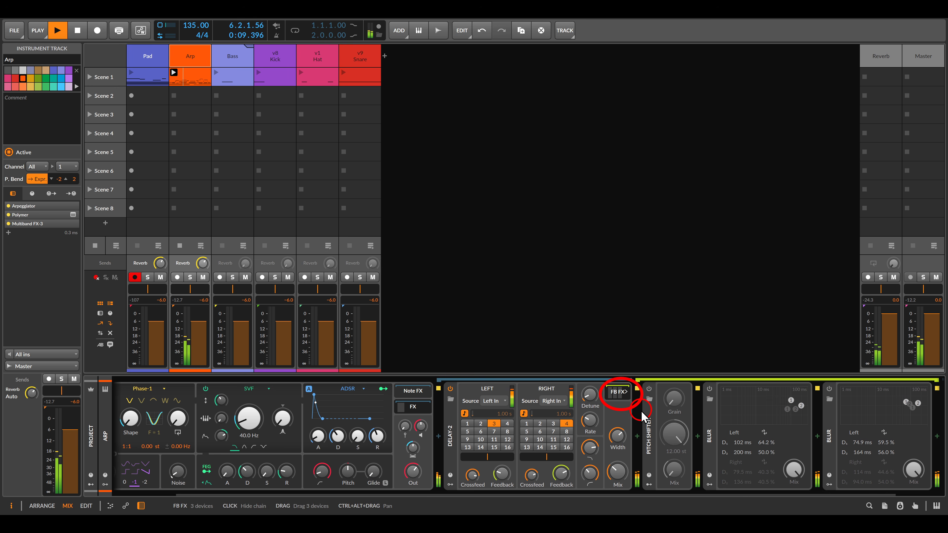
left_click_drag(637, 416, 562, 418)
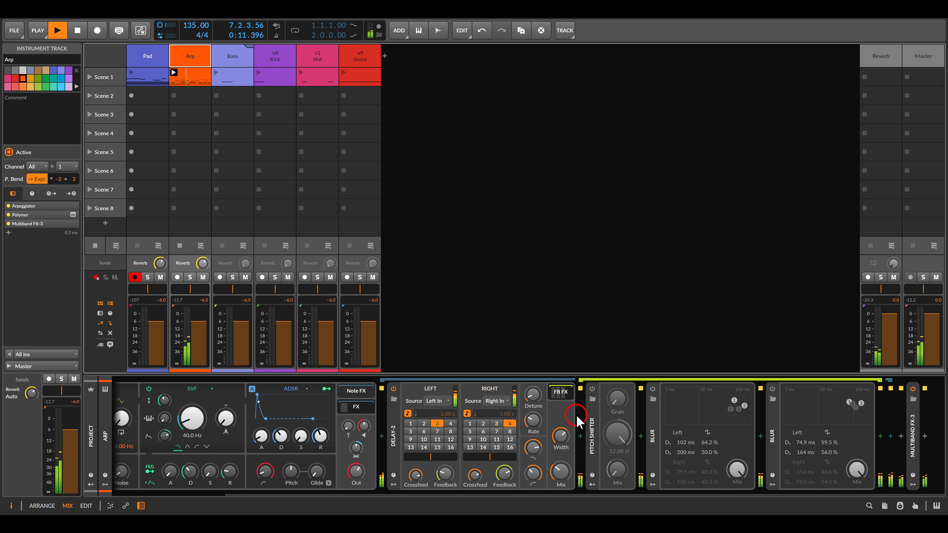
left_click(593, 389)
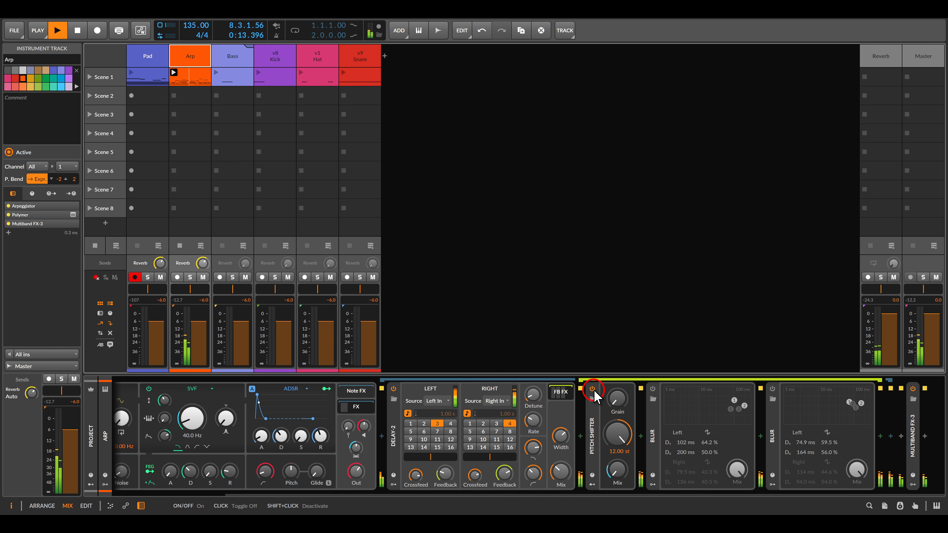
left_click_drag(620, 472, 642, 498)
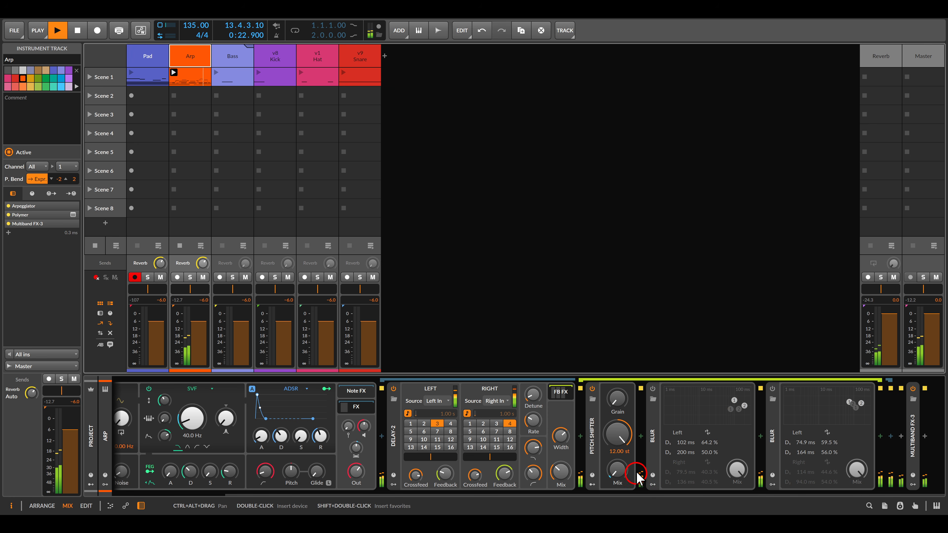
Compare the Arp with the Pitch Shifter off and on, and enable both Blur devices after it
left_click(593, 389)
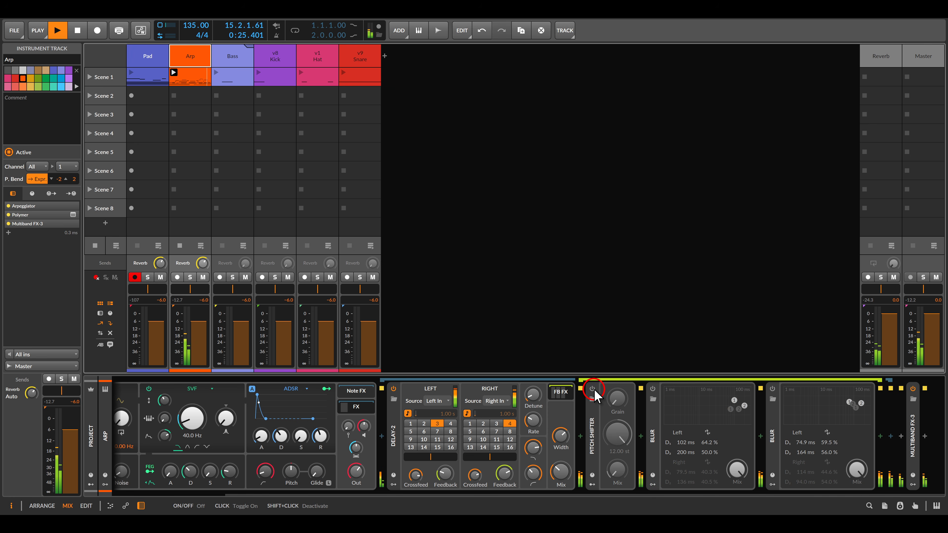
left_click(593, 389)
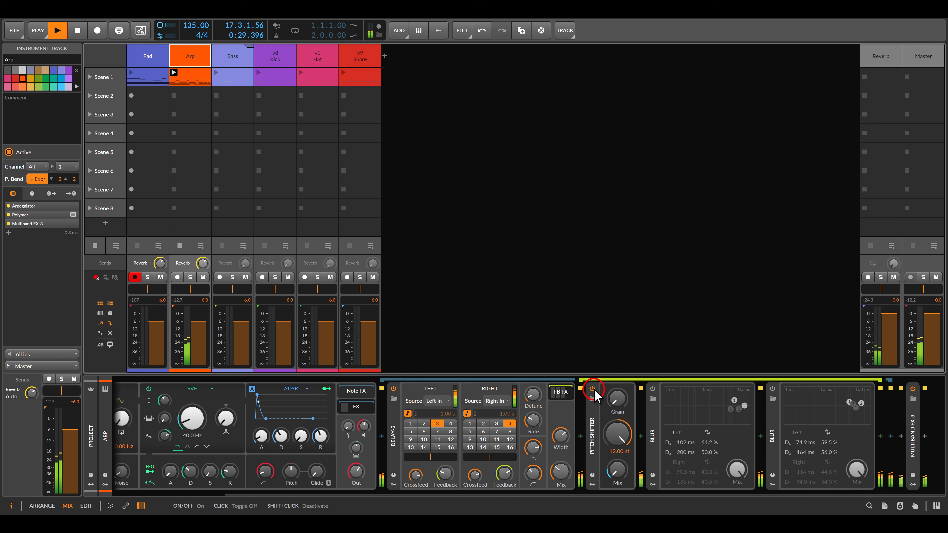
left_click(653, 389)
left_click(772, 389)
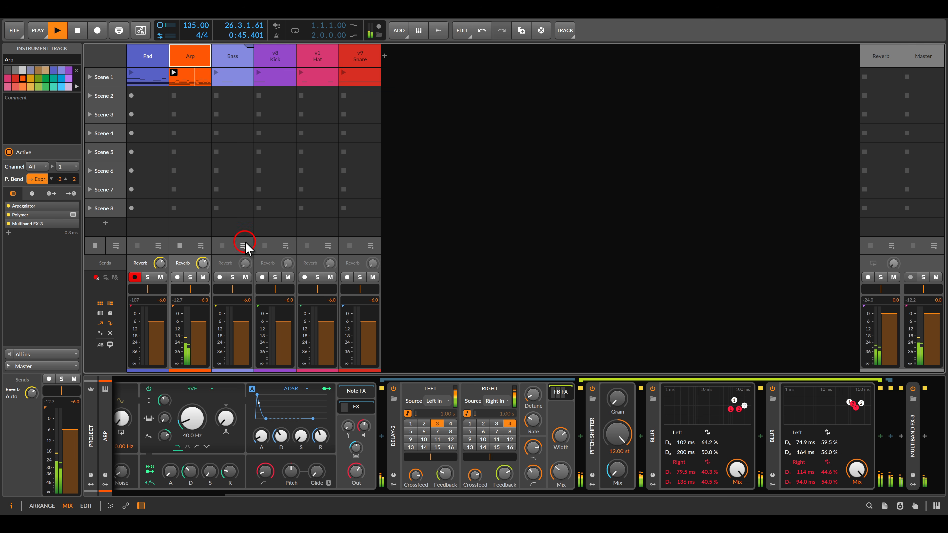
Launch the Scene 1 clips on the Pad, Bass, Kick, Hat and Snare tracks alongside the Arp
left_click(132, 75)
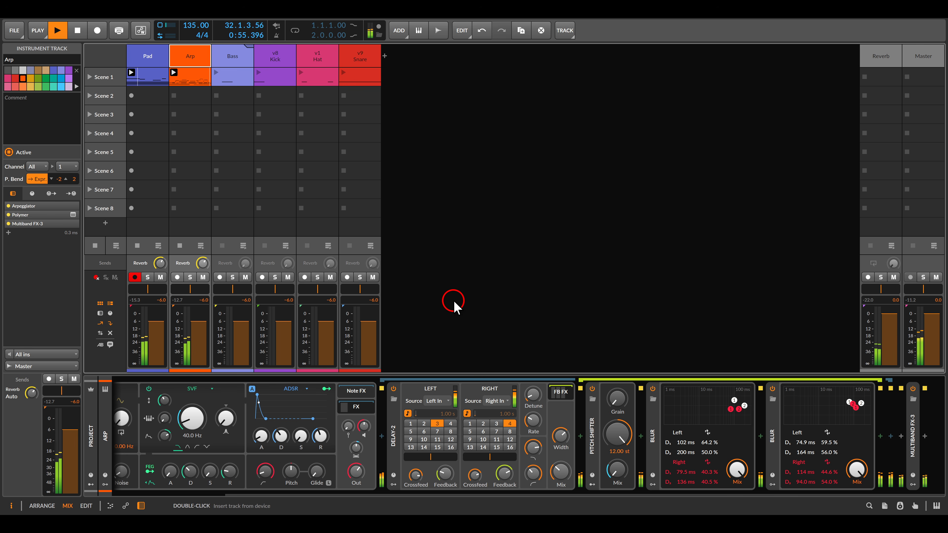
left_click(258, 73)
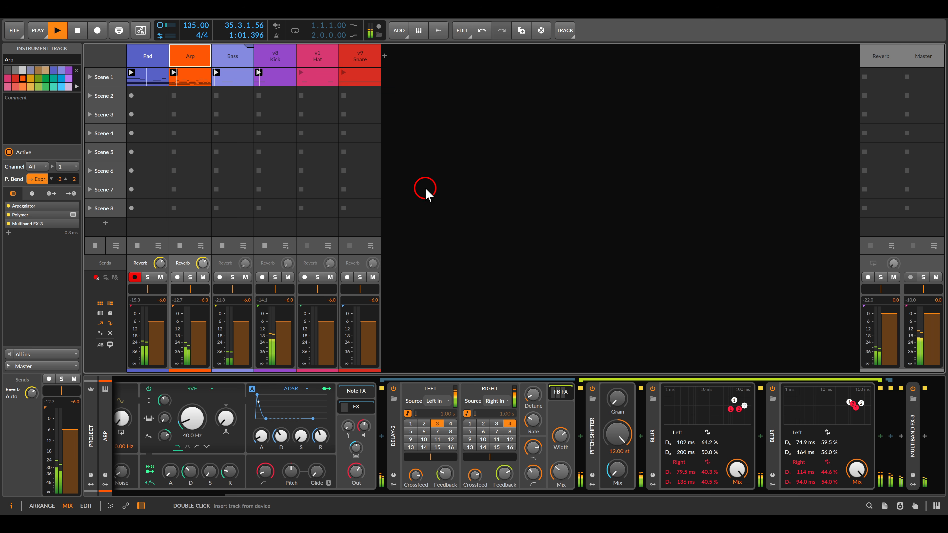
left_click(300, 72)
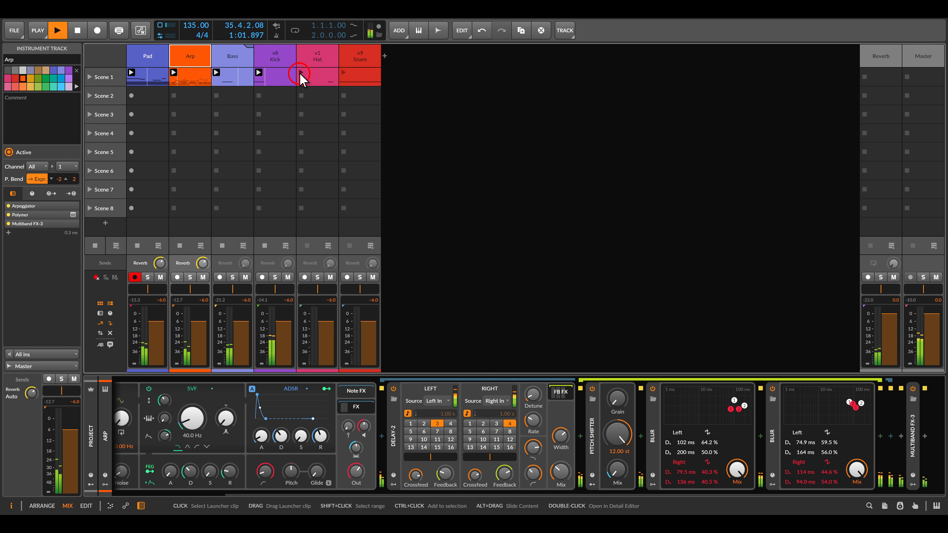
left_click(343, 73)
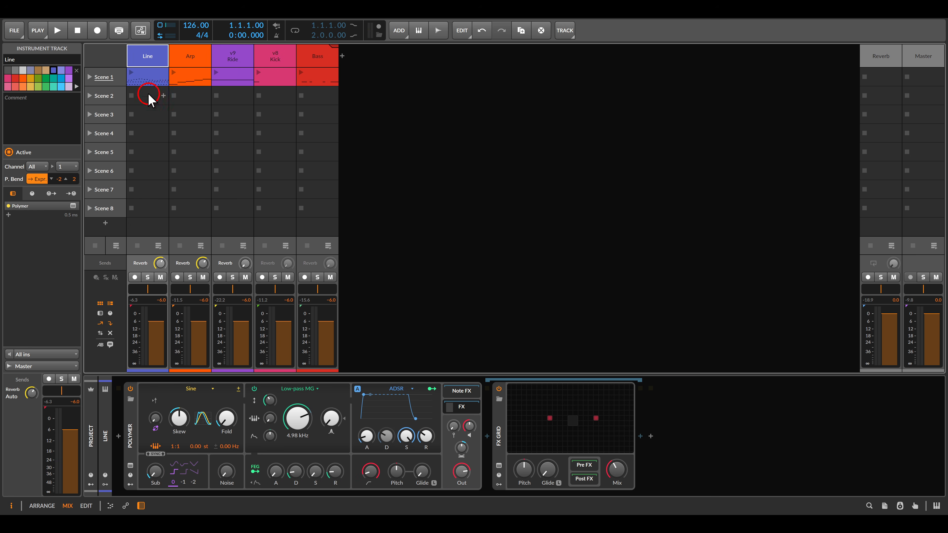
Launch the Line track's clip and open the FX Grid patch inside Polymer's FX chain for editing
left_click(131, 72)
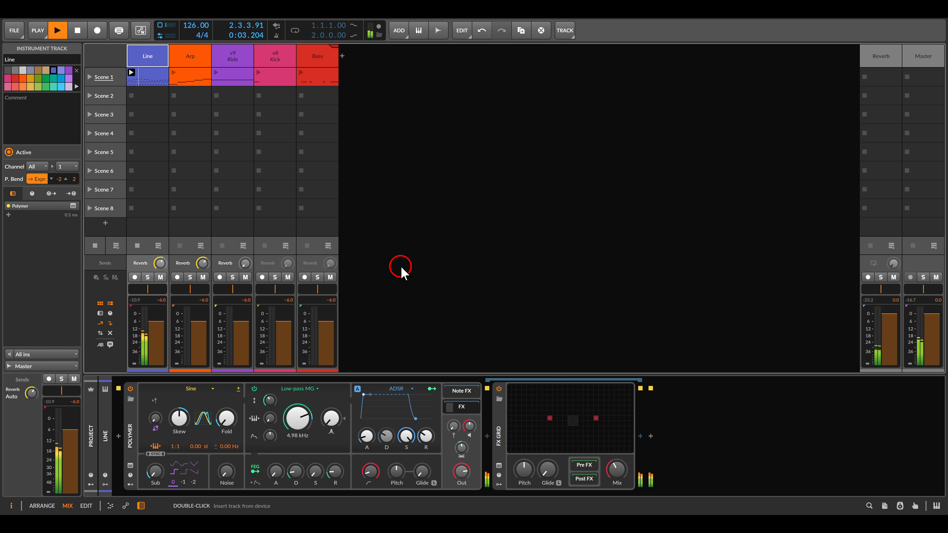
left_click(563, 409)
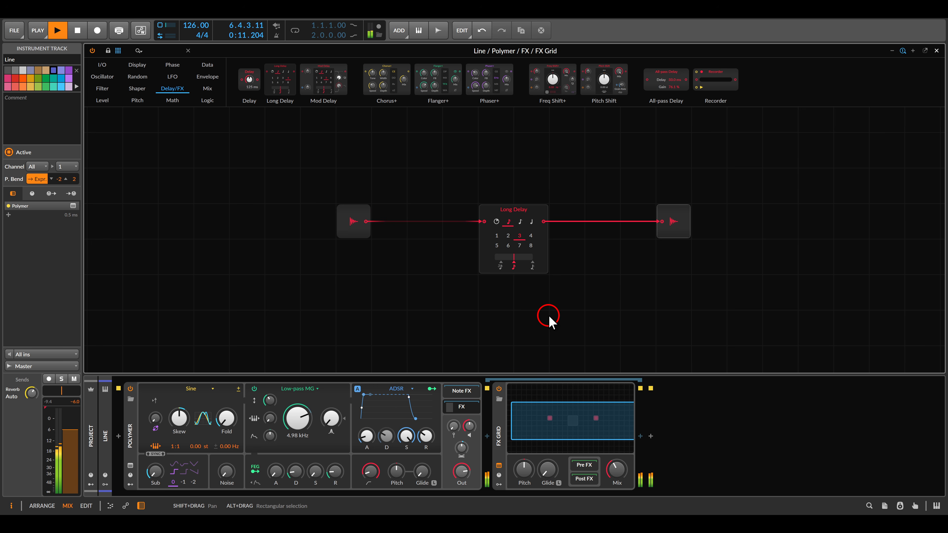
Move the Audio In module away from Long Delay and insert a Mixer module between them
left_click_drag(361, 215, 317, 215)
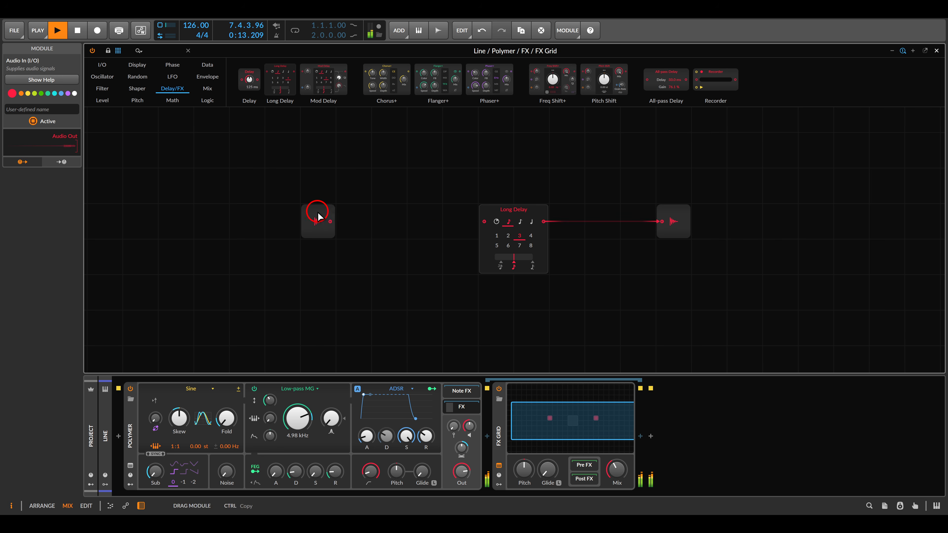
left_click(208, 89)
left_click_drag(288, 79, 399, 212)
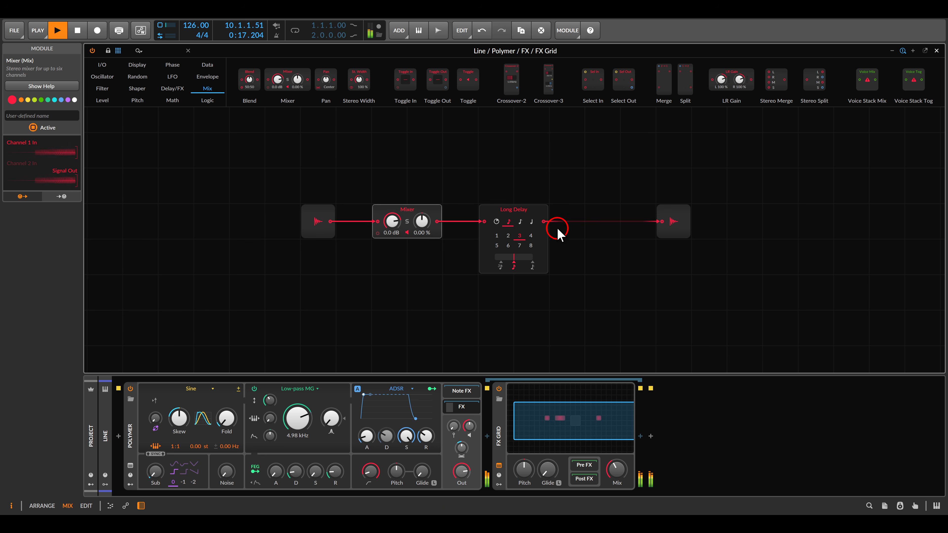
Patch Long Delay's output back into the Mixer's second channel, try that channel's level at about -2.7 dB, and return it to -Inf dB
left_click_drag(544, 222, 430, 245)
left_click_drag(543, 221, 392, 267)
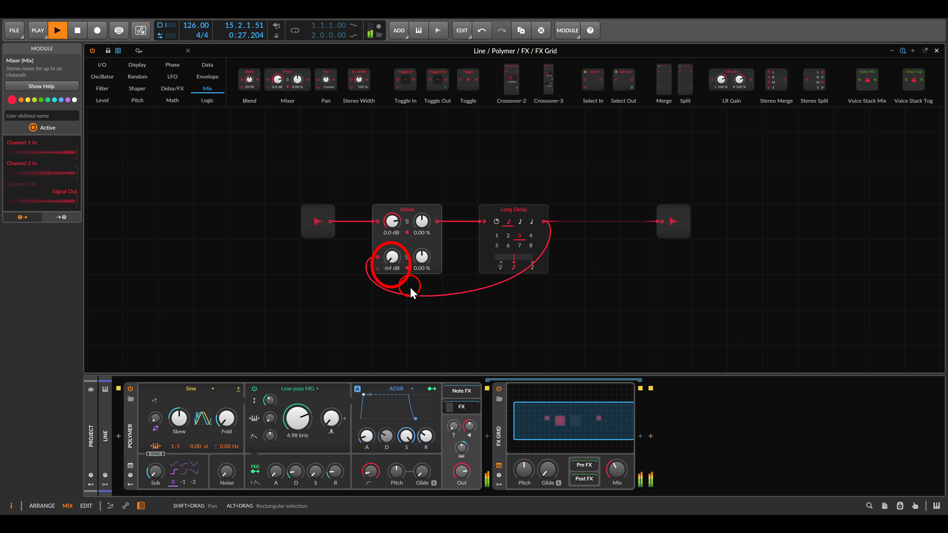
left_click_drag(393, 259, 395, 256)
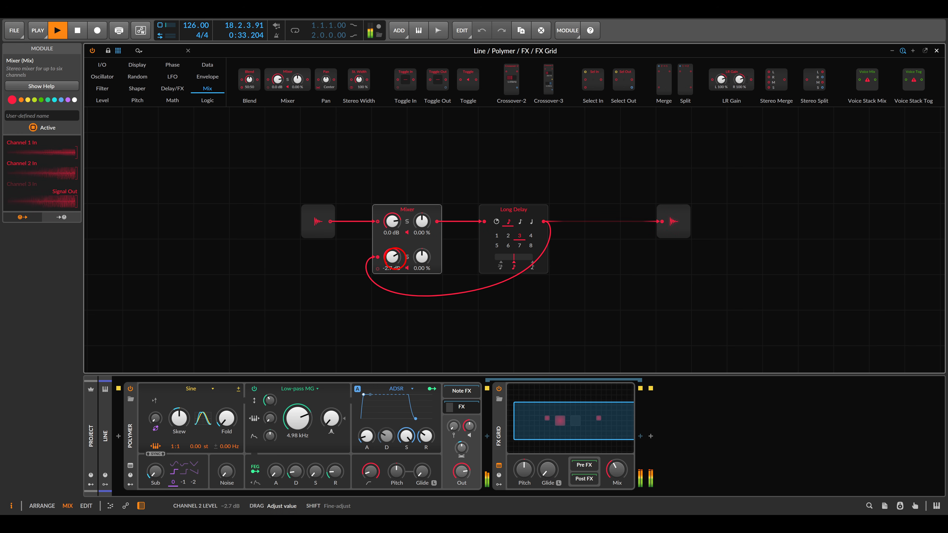
left_click_drag(392, 257, 392, 272)
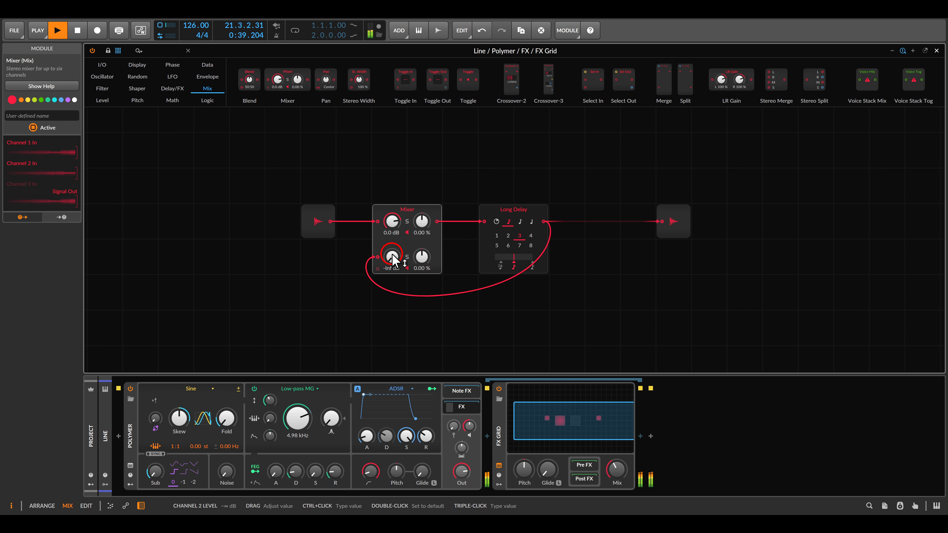
Insert a Pitch Shift module before the Mixer's second channel in the feedback path, set to +12 st with a 2 Hz grain rate
left_click(172, 89)
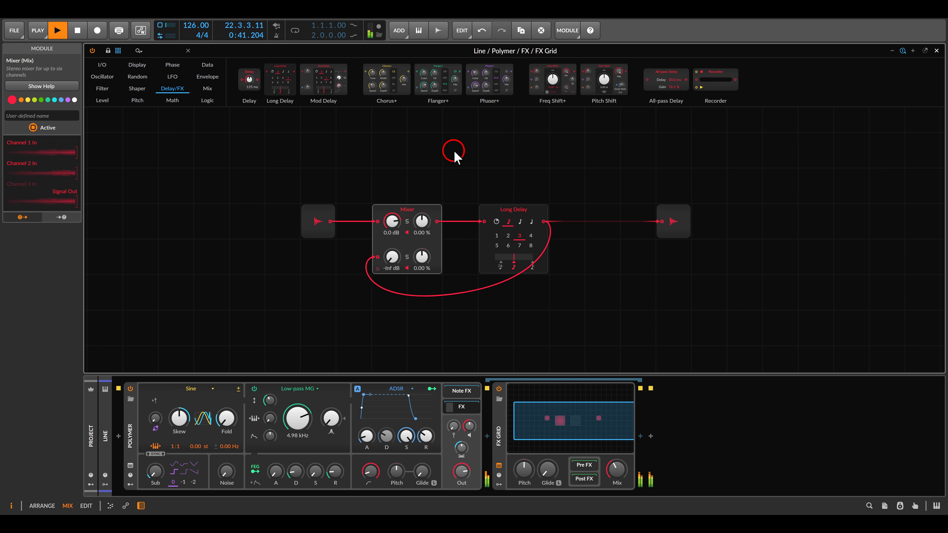
left_click_drag(604, 80, 372, 266)
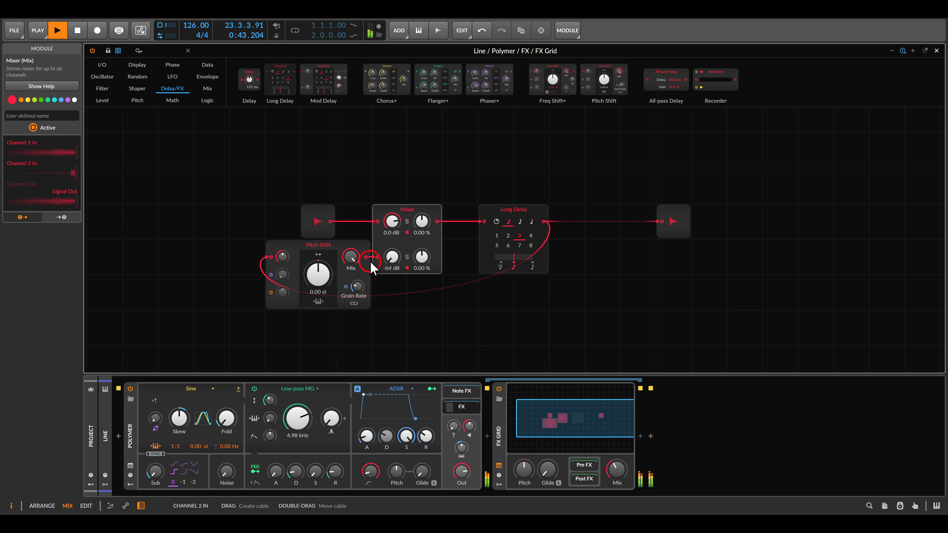
left_click(319, 278, "ctrl")
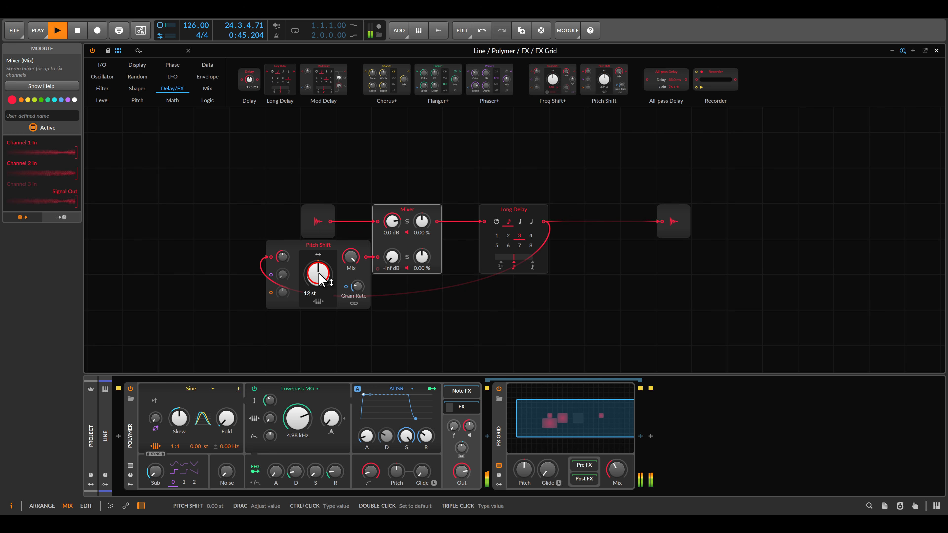
type("12")
key("Return")
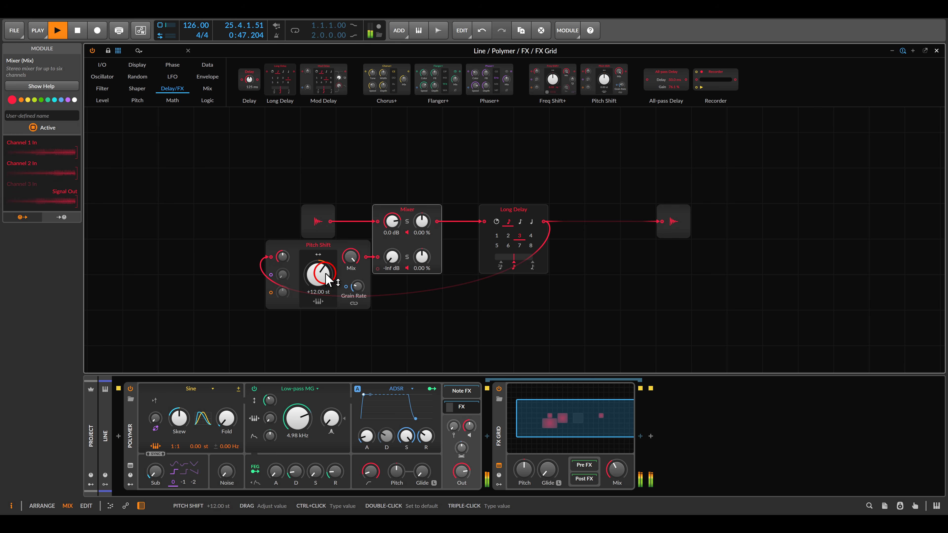
mouse_move(361, 295)
left_mouse_down()
mouse_move(361, 314)
mouse_move(361, 295)
left_mouse_up()
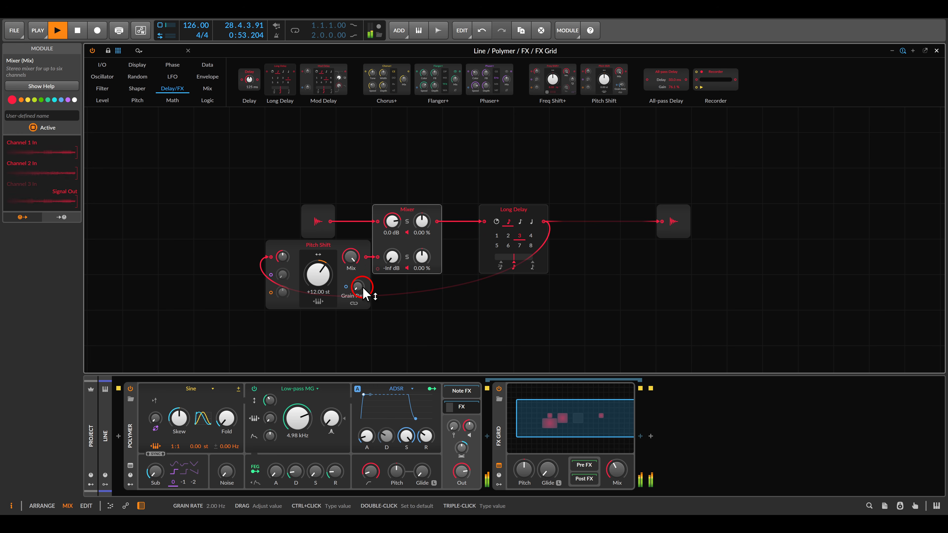
Raise the Mixer's second channel level to -4.5 dB and lower Pitch Shift's mix to about half
left_click_drag(392, 258, 391, 254)
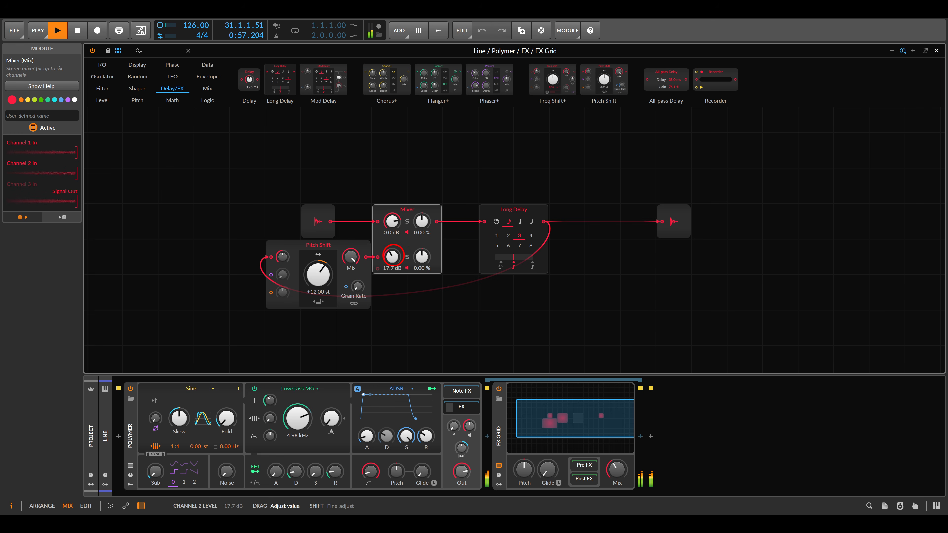
left_click_drag(391, 256, 392, 255)
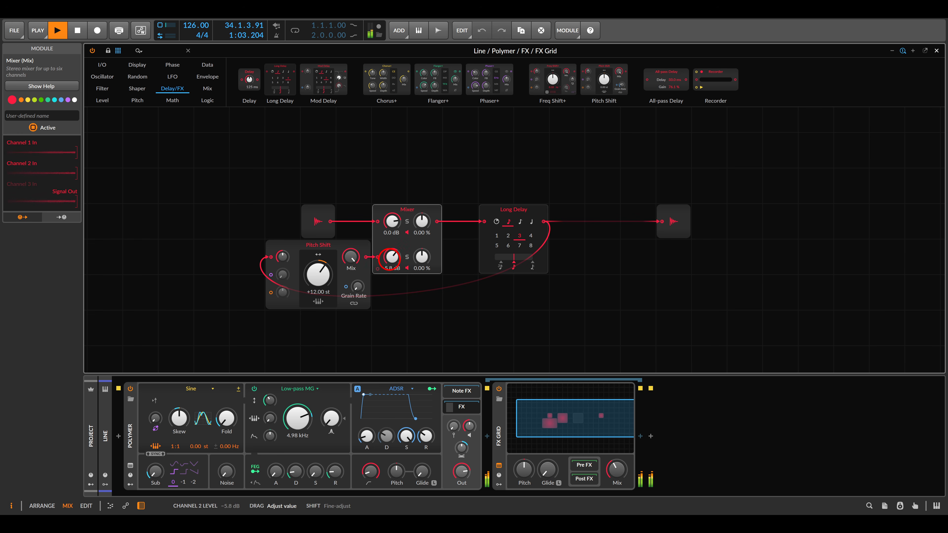
left_click_drag(390, 260, 351, 258)
left_click_drag(390, 260, 356, 258)
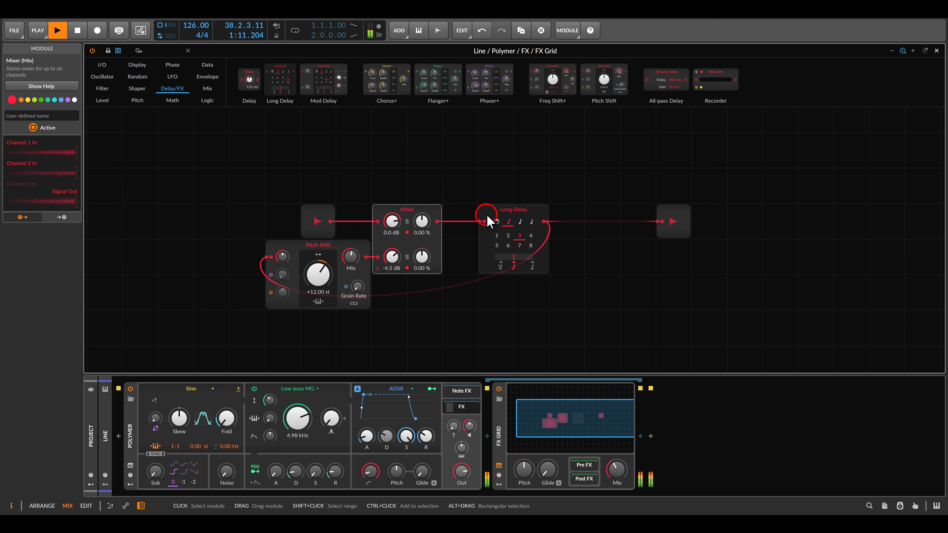
Spread out the Long Delay, Mixer, Audio In and Pitch Shift modules to make room in the feedback path
left_click(523, 214)
left_click_drag(523, 214, 559, 213)
left_click_drag(430, 214, 502, 214)
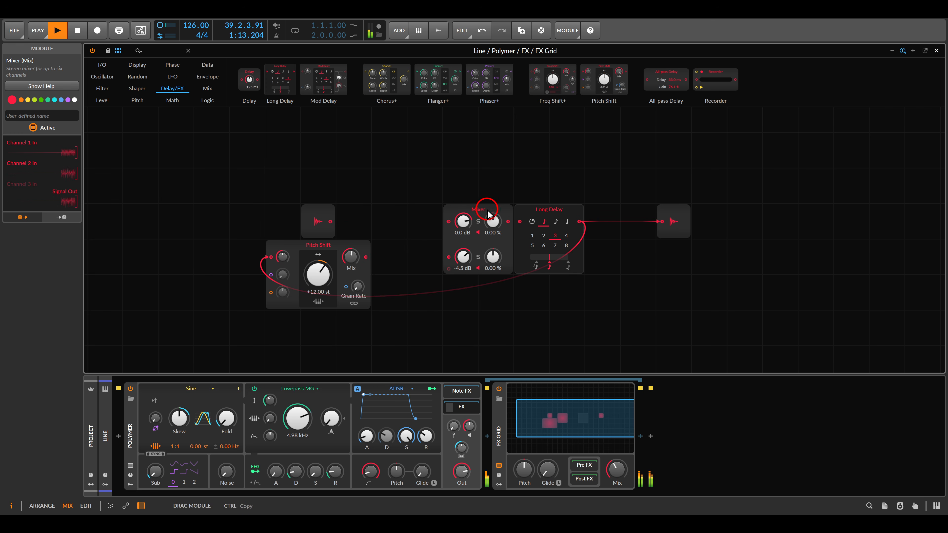
left_click_drag(338, 216, 408, 180)
left_click_drag(353, 241, 318, 242)
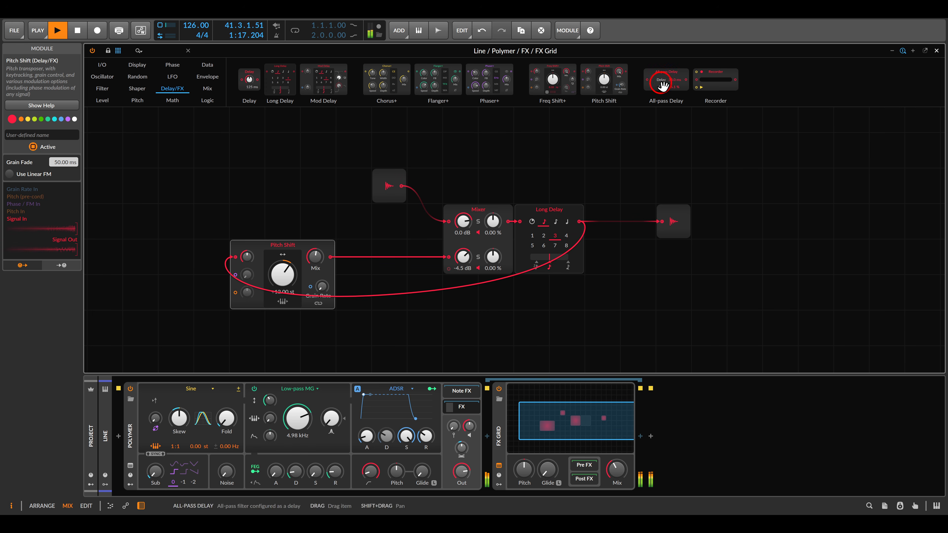
Insert two All-pass Delay modules in series between Pitch Shift and the Mixer, with delay times of 85.5 ms and 111 ms
left_click_drag(659, 85, 369, 258)
left_click_drag(299, 246, 228, 247)
left_click_drag(374, 247, 311, 241)
key("ctrl+d")
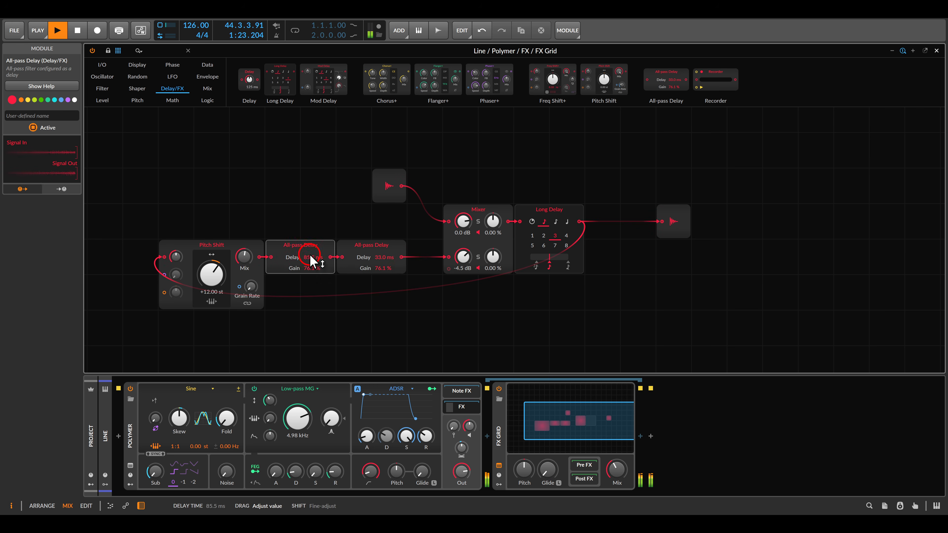
left_click_drag(378, 256, 378, 236)
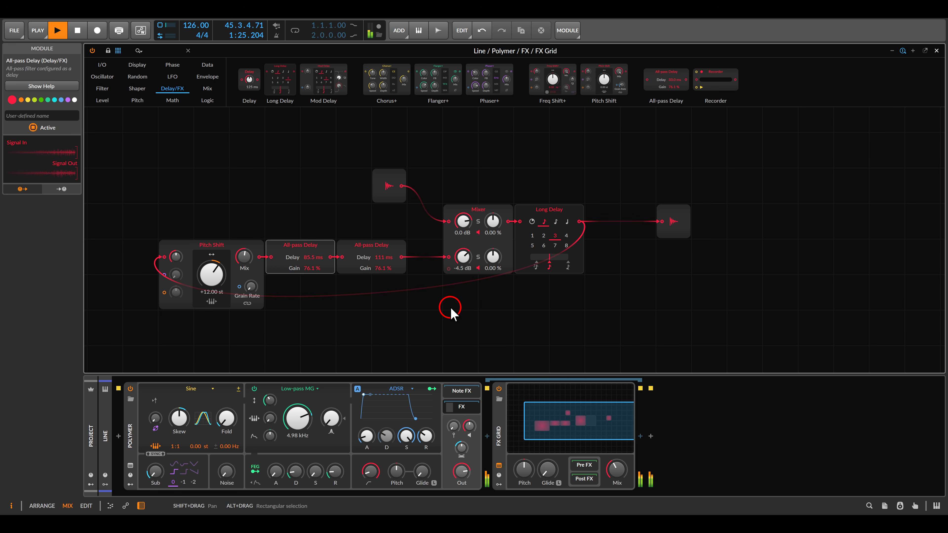
Fine-tune Pitch Shift's mix to about 55% and set the Mixer's second channel level to -4.1 dB
left_click(243, 258)
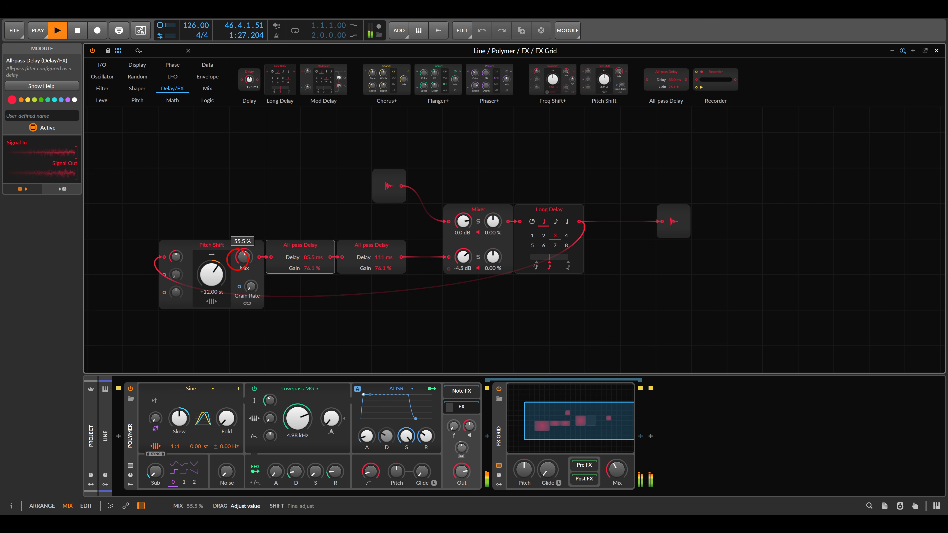
left_click_drag(463, 257, 463, 255)
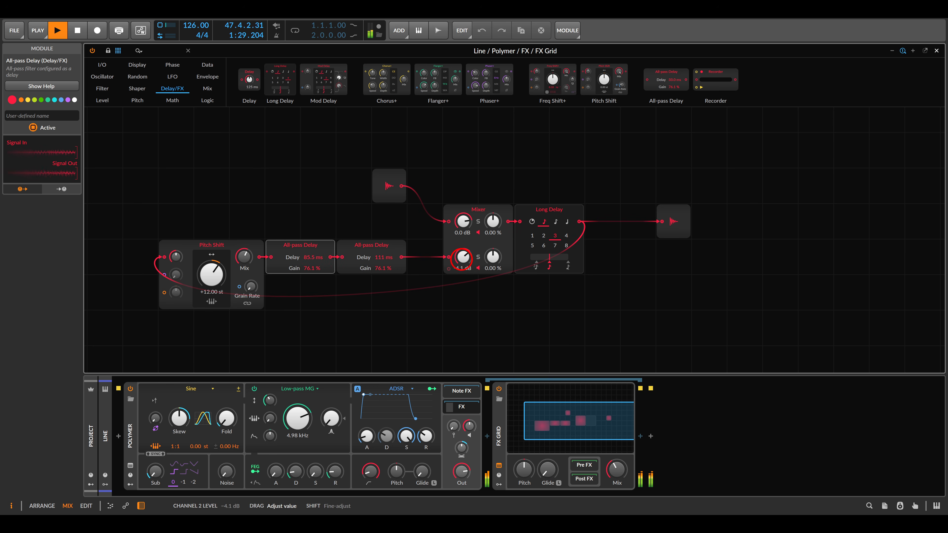
Move Audio Out farther from Long Delay and insert two All-pass Delay modules in series between them
left_click_drag(683, 214, 790, 215)
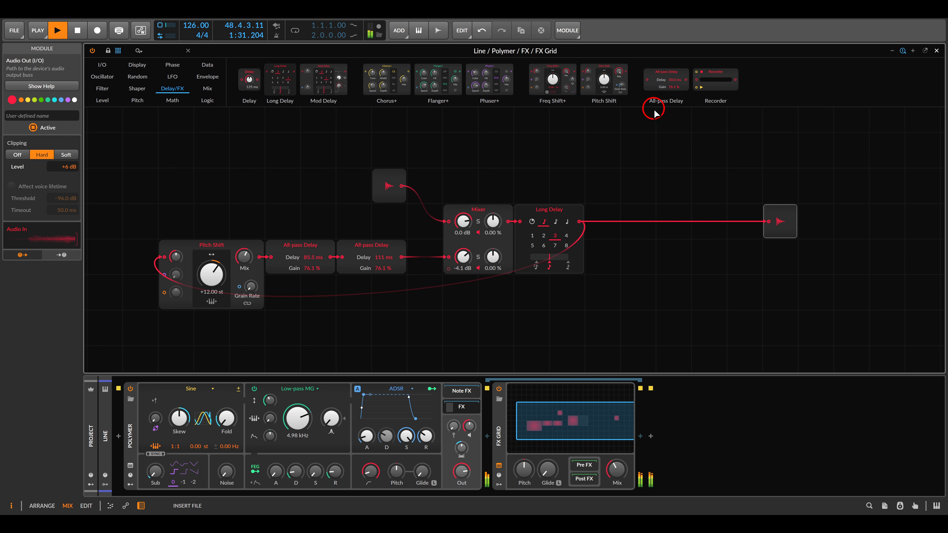
left_click_drag(655, 109, 580, 219)
left_click_drag(659, 81, 652, 219)
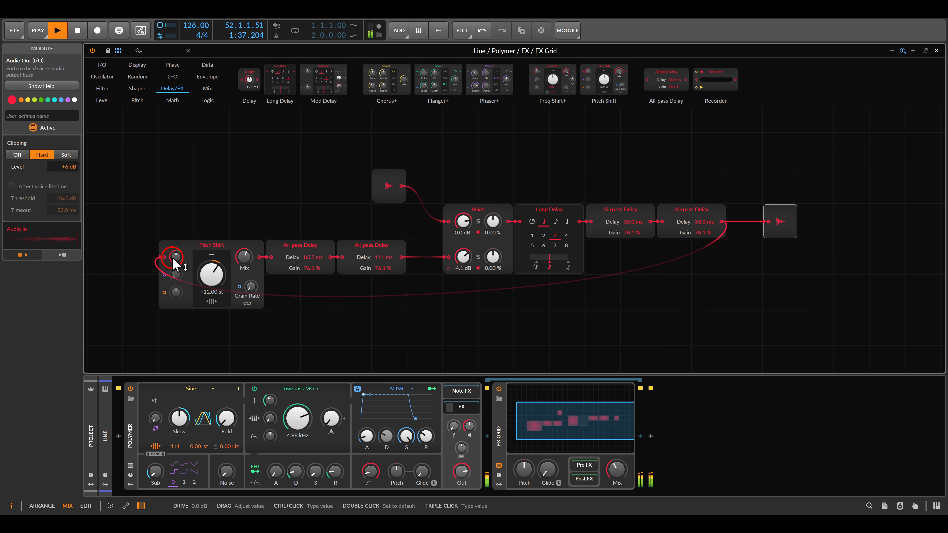
Repatch Pitch Shift's input directly from Long Delay's output and set the output All-pass Delays to 127 ms and 73.0 ms
left_click_drag(164, 257, 631, 209)
left_click_drag(697, 223, 697, 218)
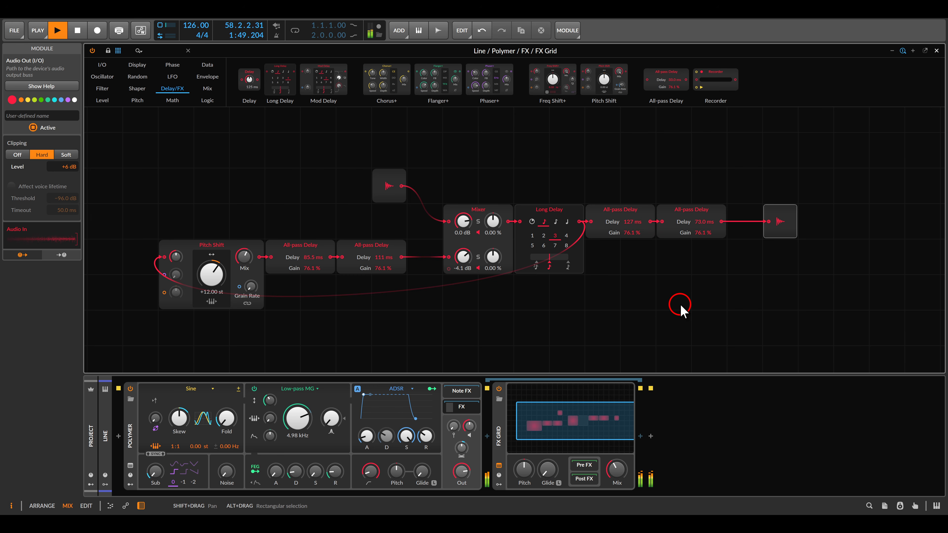
Close the Line track's patch, then solo the Arp track and launch its Scene 1 clip
key("Escape")
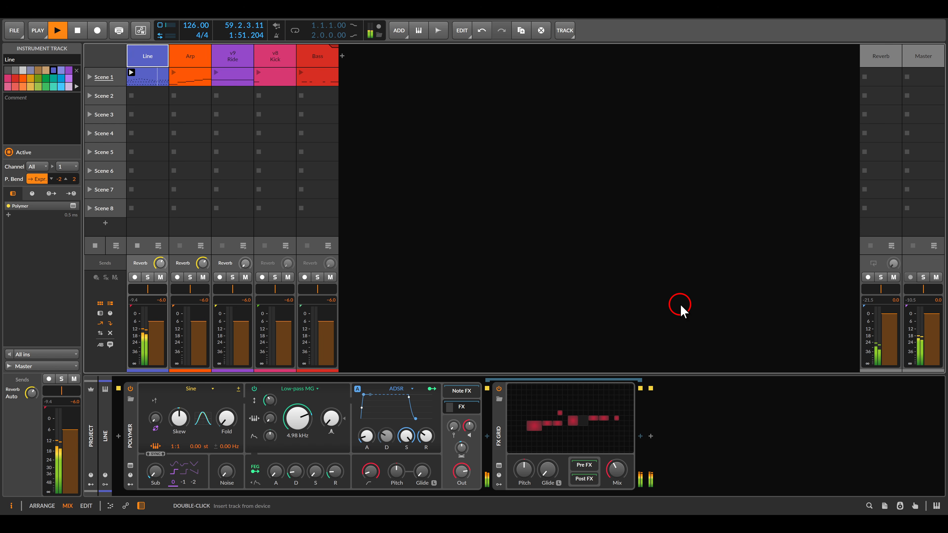
left_click(192, 59)
left_click(191, 277)
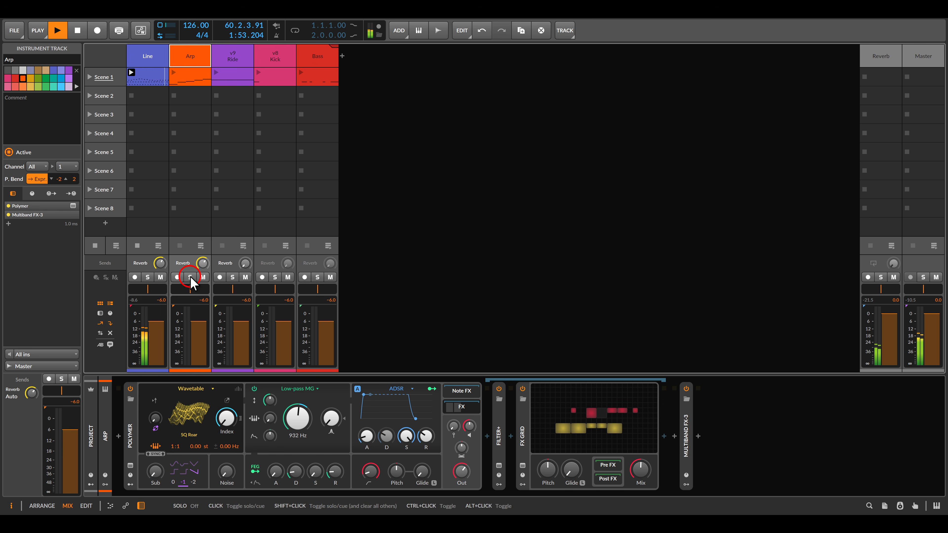
left_click(183, 83)
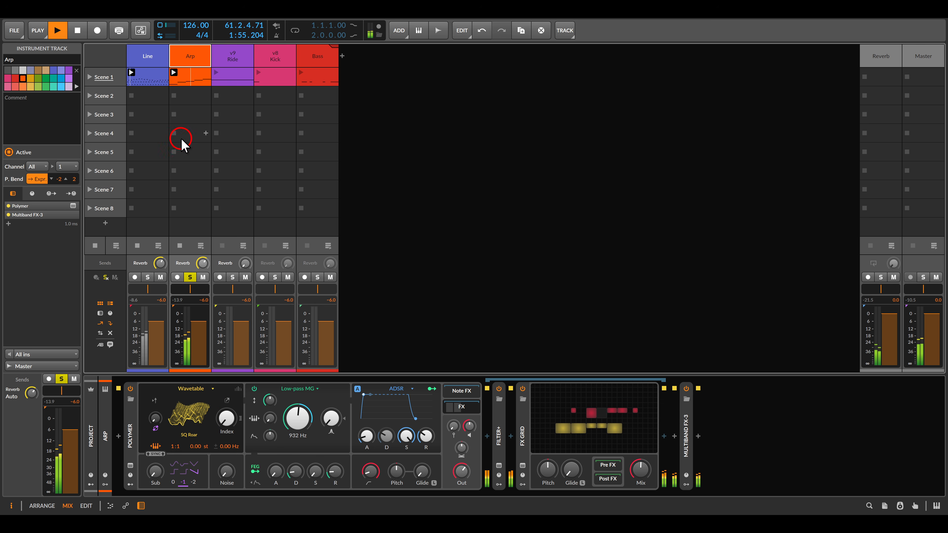
Examine the Arp track's FX Grid patch and compare its sound with the device bypassed and enabled
double_click(561, 424)
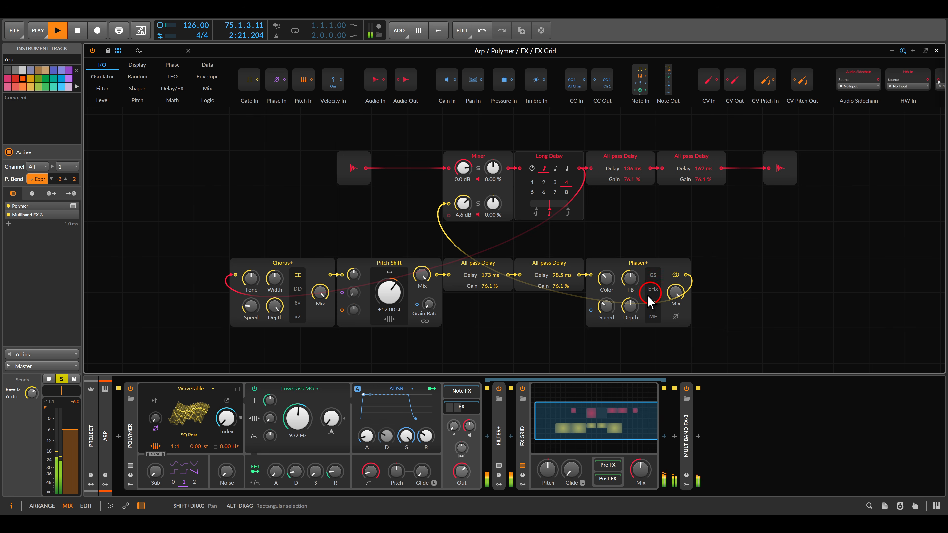
left_click(523, 389)
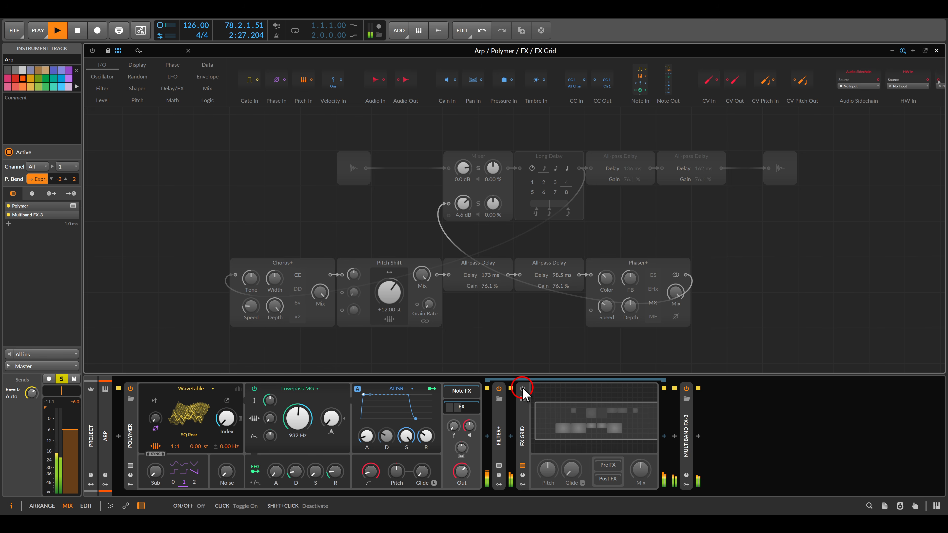
left_click(523, 389)
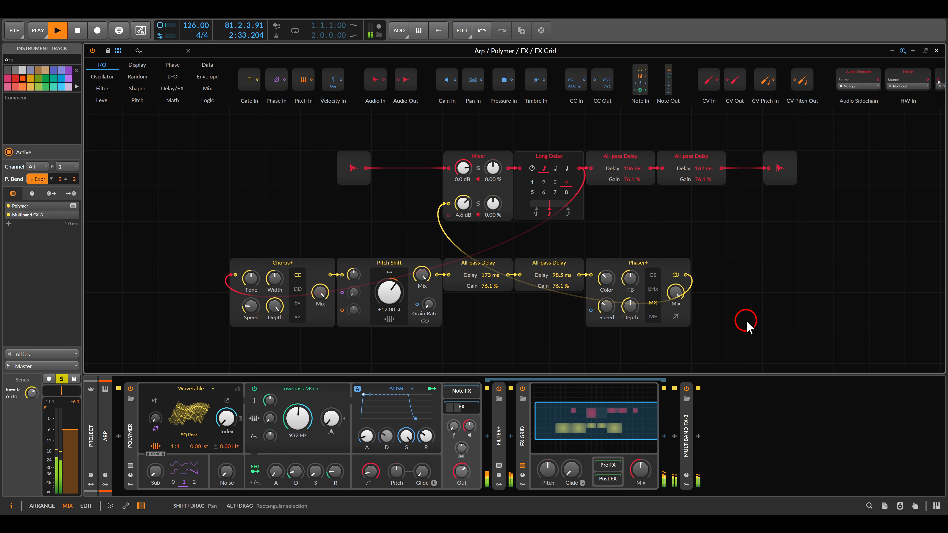
key("Escape")
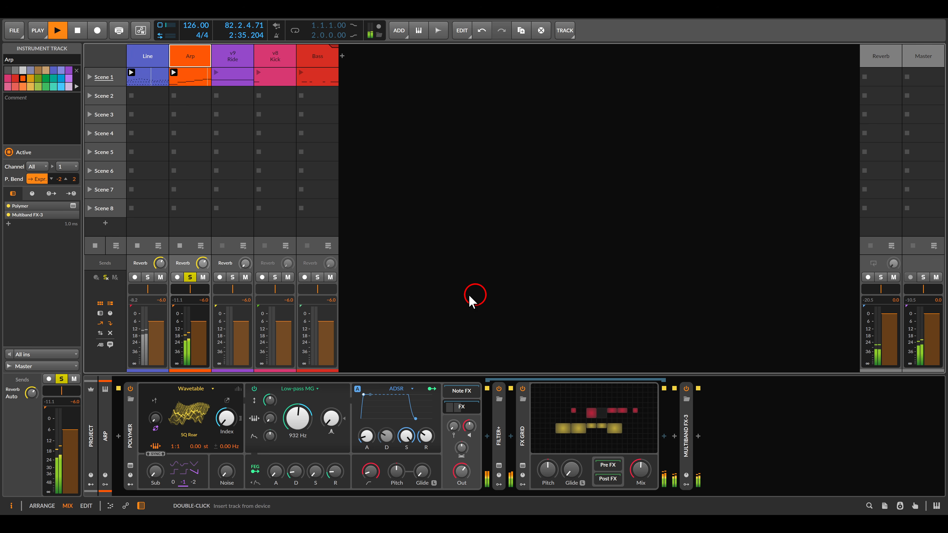
Unsolo the Arp track and launch all of Scene 1
left_click(190, 277)
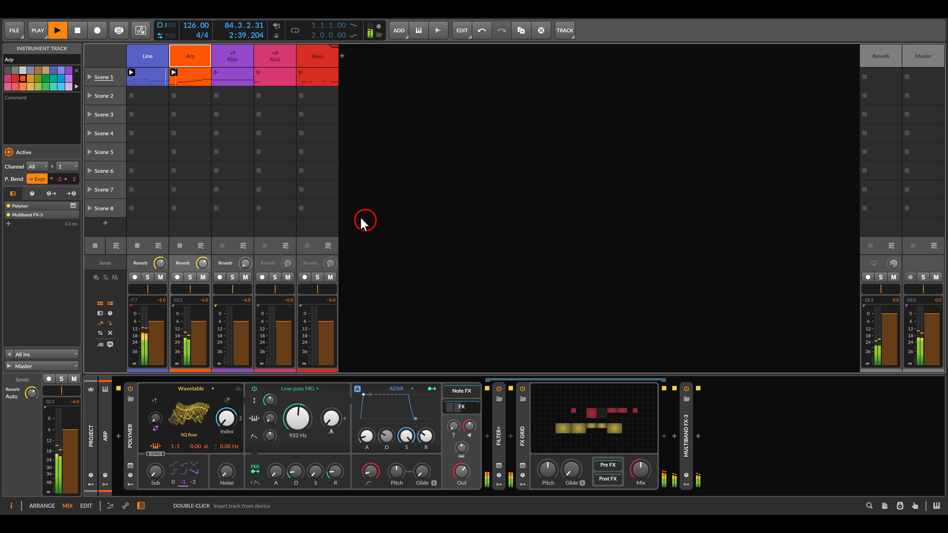
left_click(90, 77)
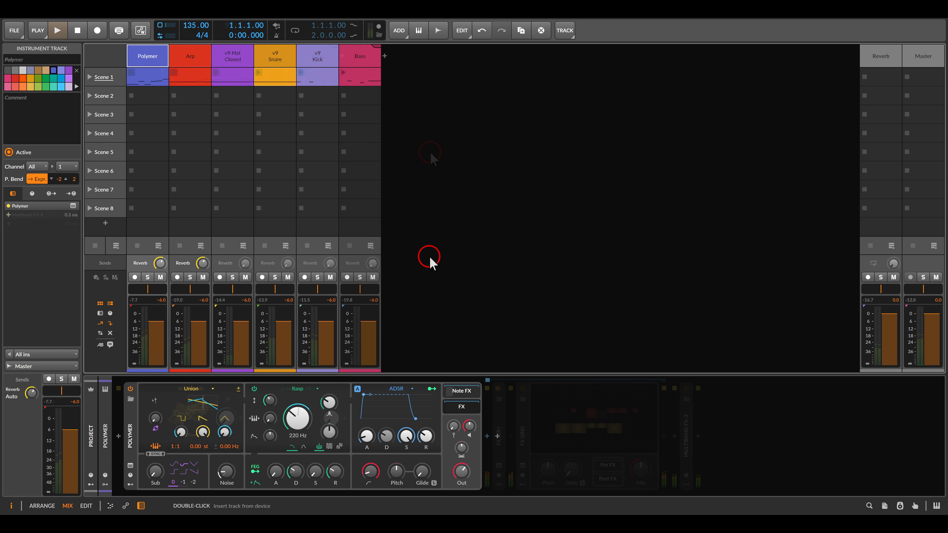
Launch the Polymer track's Scene 1 clip and add two Pitch Shifter devices in series to Polymer's FX chain
left_click(131, 73)
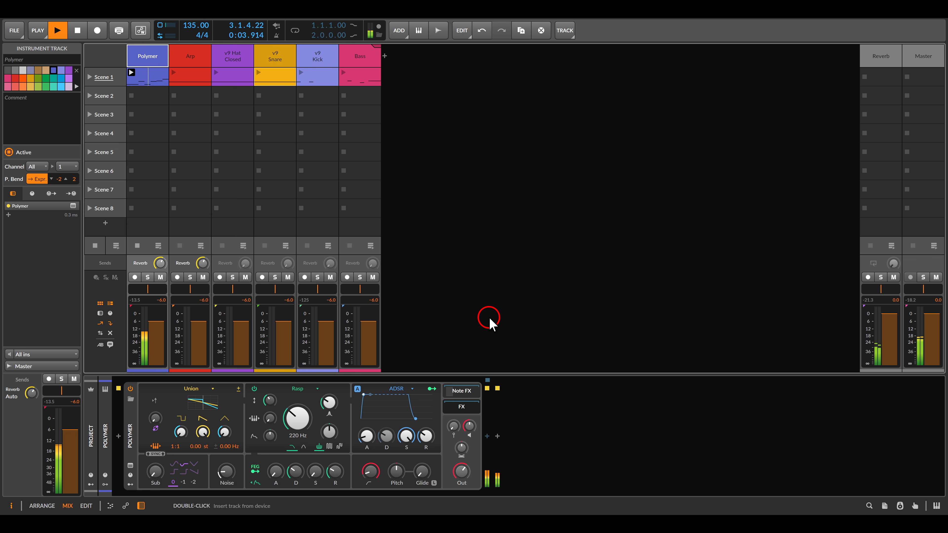
left_click(486, 441)
left_click(456, 318)
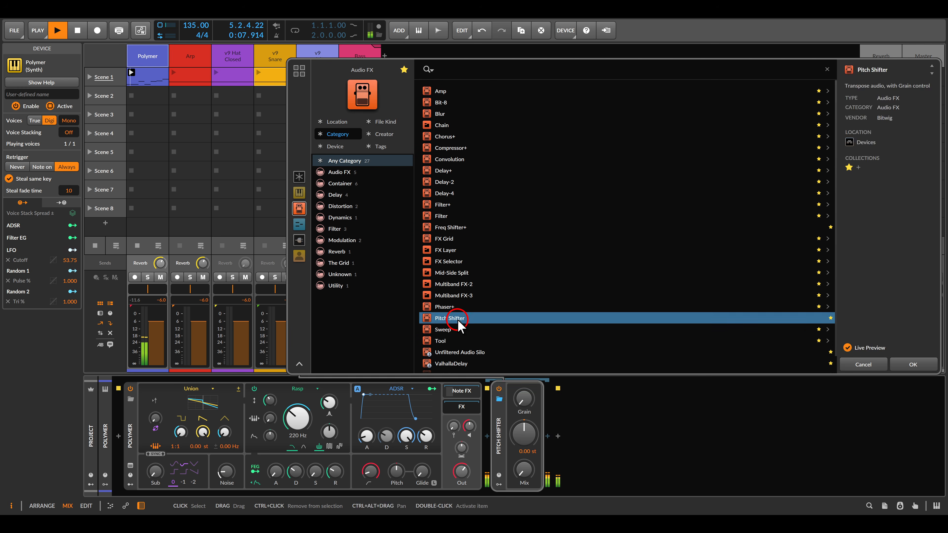
double_click(457, 317)
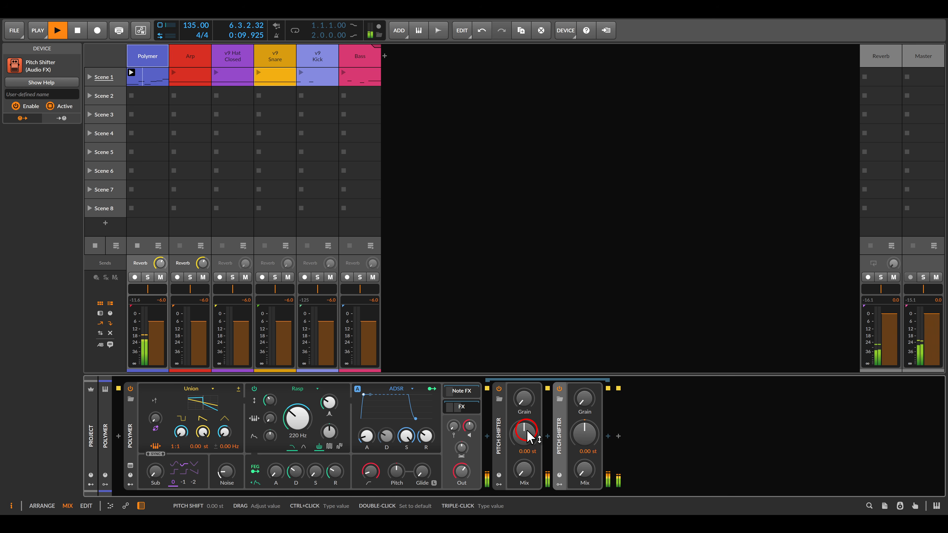
Set the first Pitch Shifter to -12 st and the second to +12 st, with both mixes fully up
left_click_drag(527, 435, 525, 448)
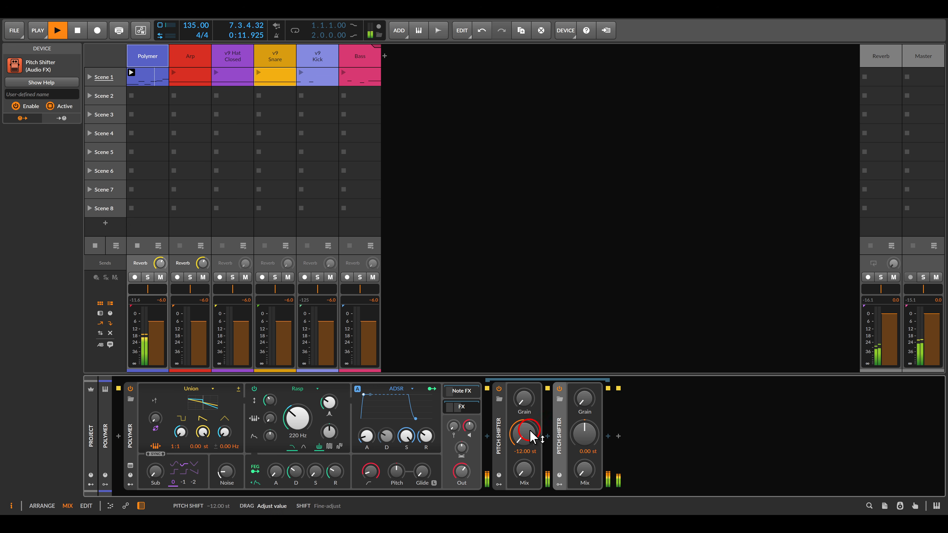
mouse_move(586, 438)
left_mouse_down()
mouse_move(587, 430)
mouse_move(588, 438)
left_mouse_up()
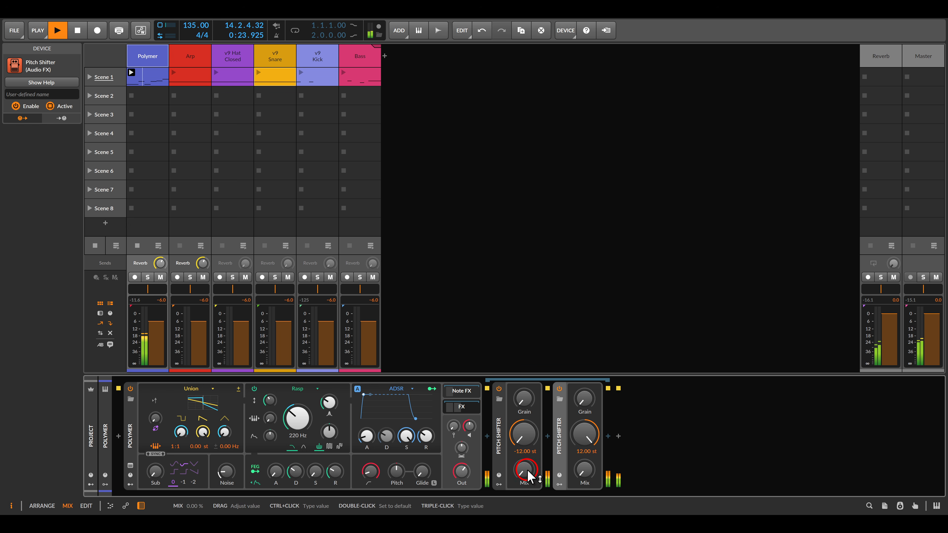
left_click_drag(528, 470, 527, 407)
left_click_drag(599, 468, 599, 451)
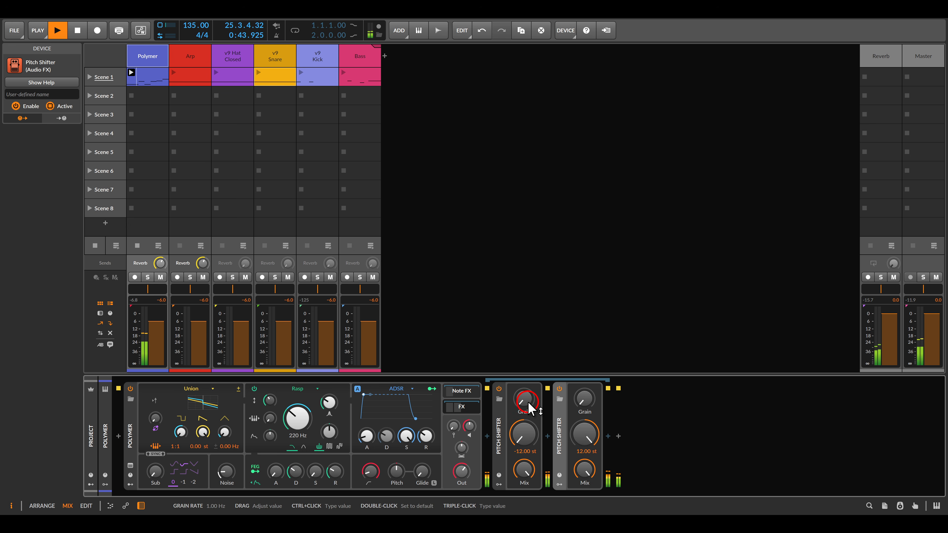
Try different grain rates on both Pitch Shifters and lower their mixes to partial blends
mouse_move(530, 409)
left_mouse_down()
mouse_move(528, 401)
mouse_move(584, 402)
mouse_move(516, 399)
left_mouse_up()
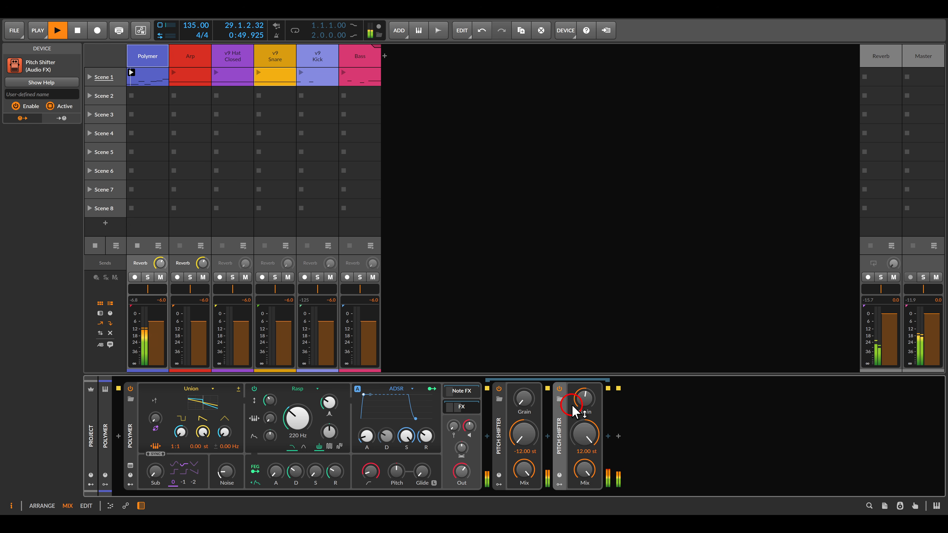
left_click_drag(584, 400, 584, 402)
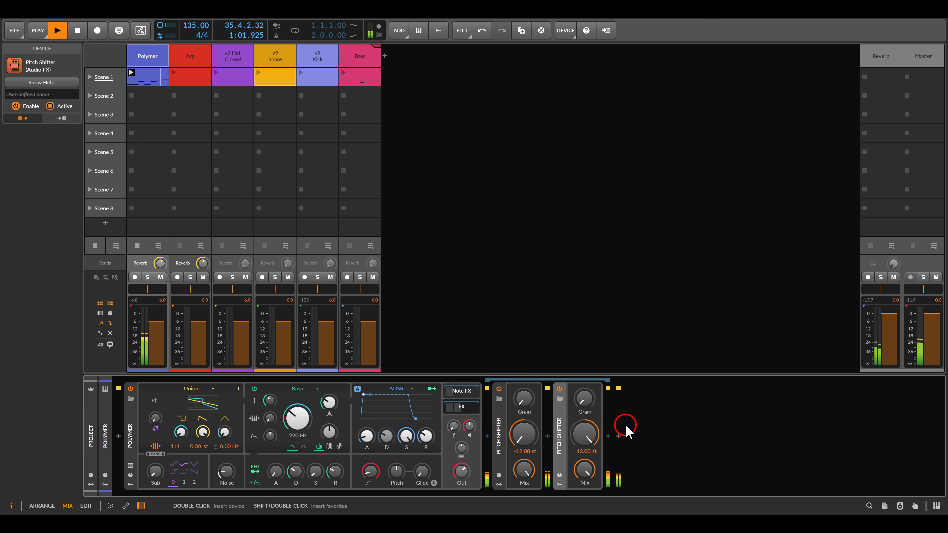
left_click_drag(525, 470, 584, 468)
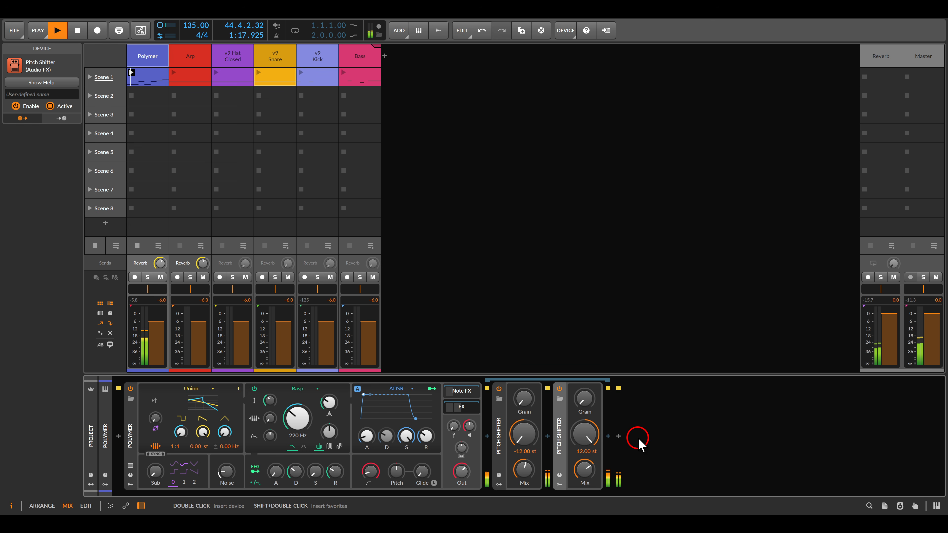
Insert a Chain container before the two Pitch Shifters on the Polymer track and move both Pitch Shifters into it
left_click(487, 437)
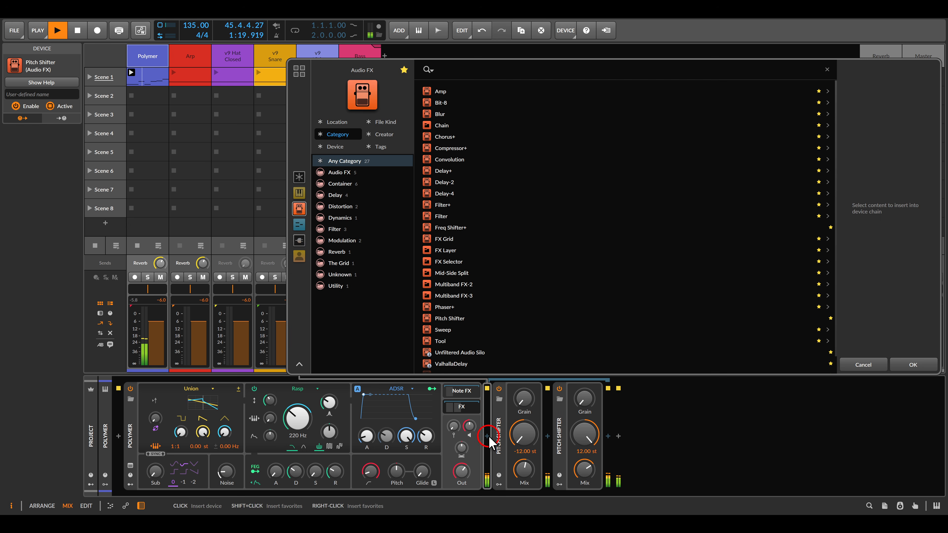
double_click(438, 127)
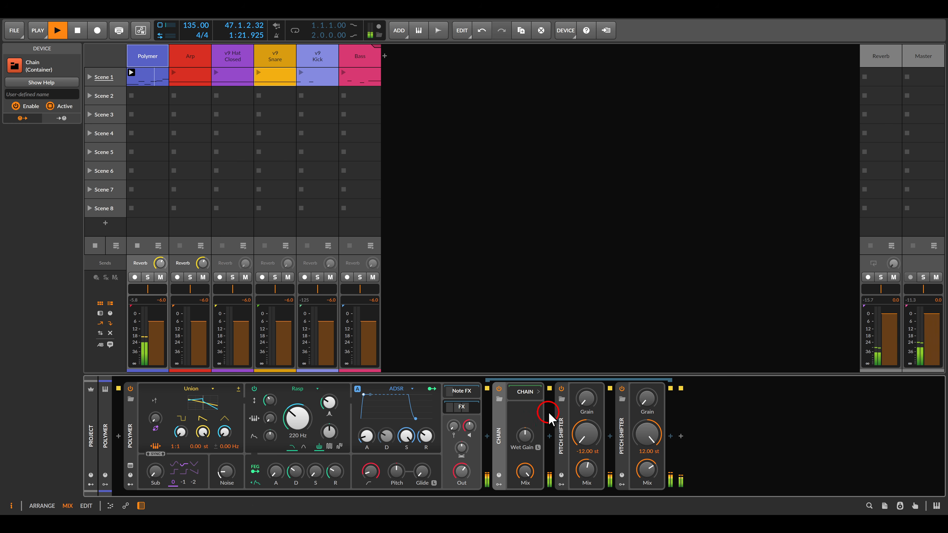
left_click(560, 416)
left_click(621, 422, "ctrl")
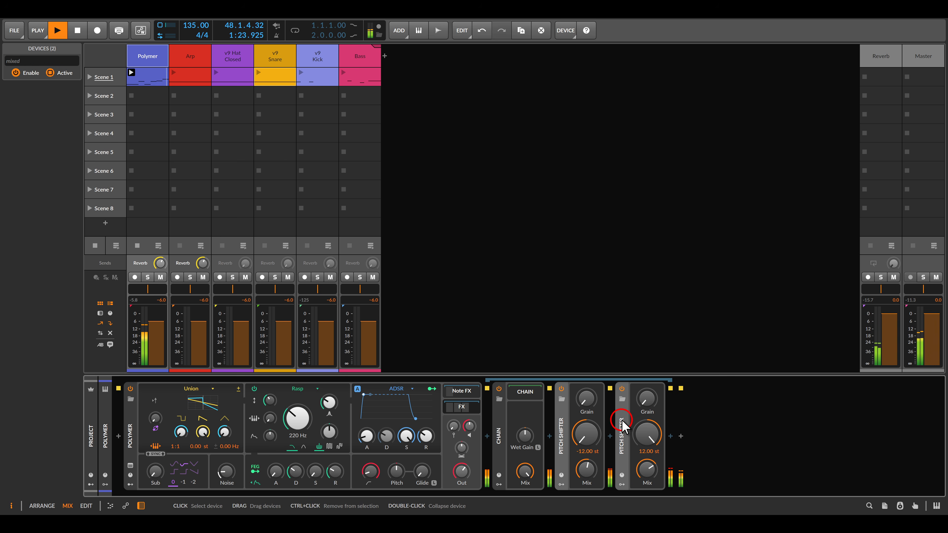
left_click_drag(622, 426, 540, 395)
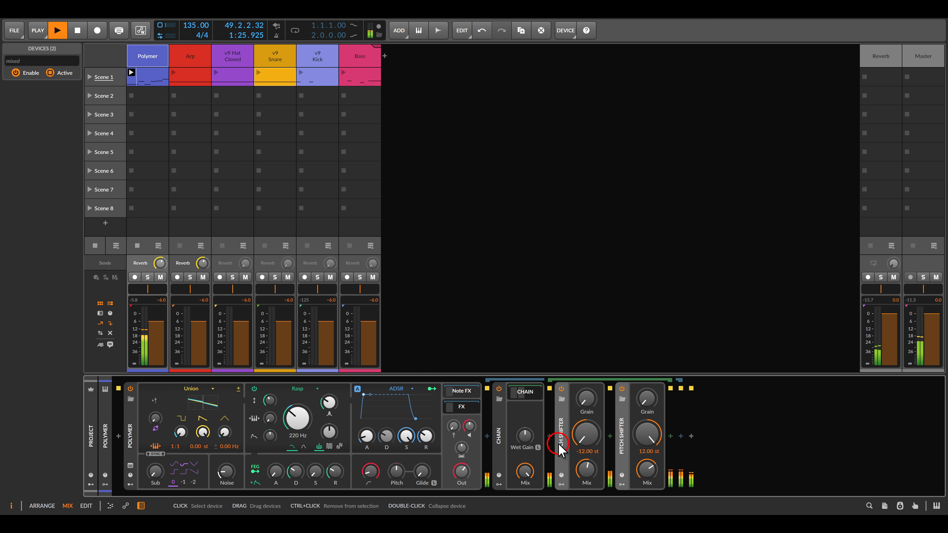
Lower the Chain's Mix to 0 %, then raise it to a partial blend of about 41.5 %
left_click(525, 471)
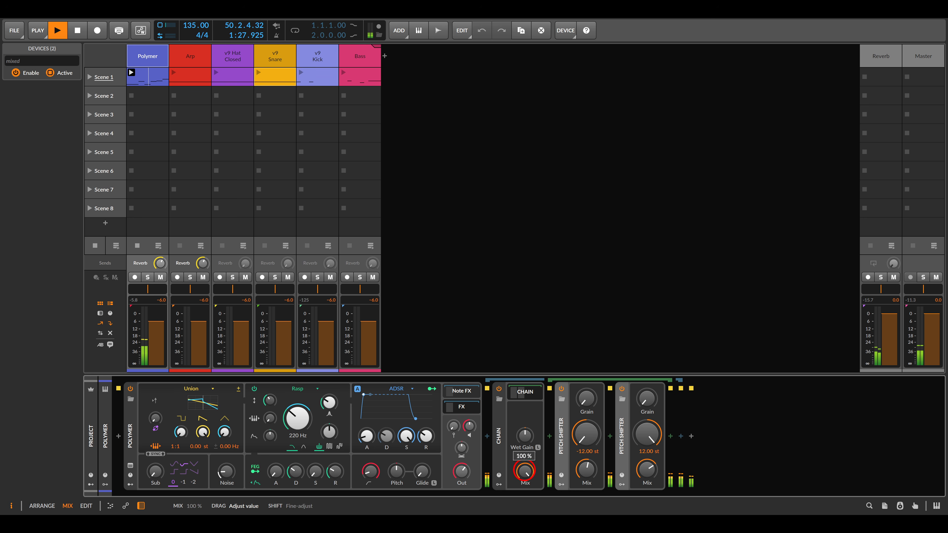
left_click_drag(525, 471, 533, 482)
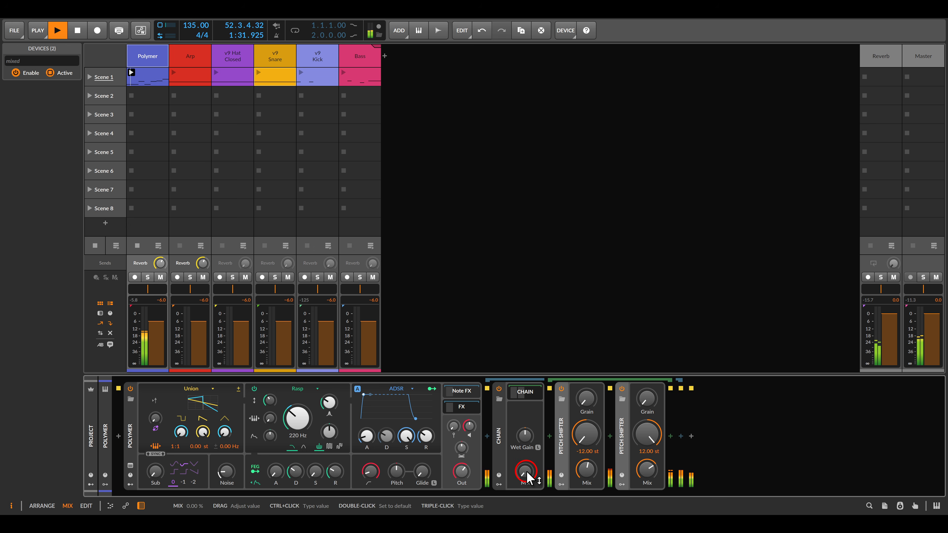
left_click_drag(528, 478, 528, 472)
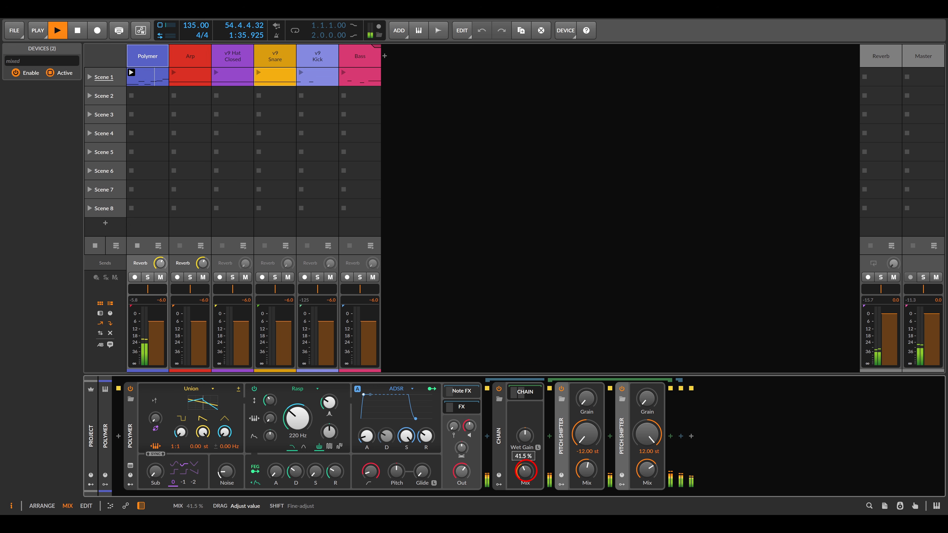
left_click_drag(527, 473, 528, 472)
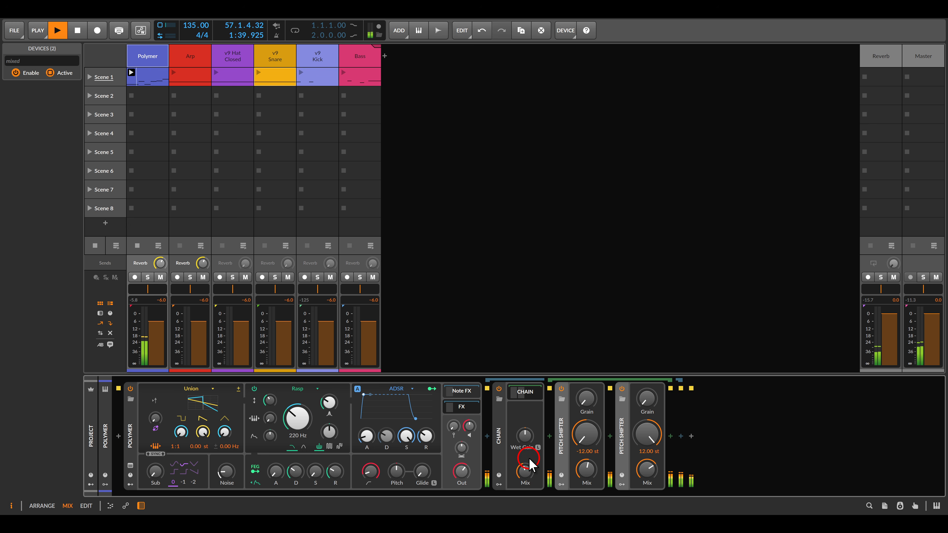
Solo the Arp track, show its devices and launch its Scene 1 clip
left_click(190, 277)
left_click(187, 61)
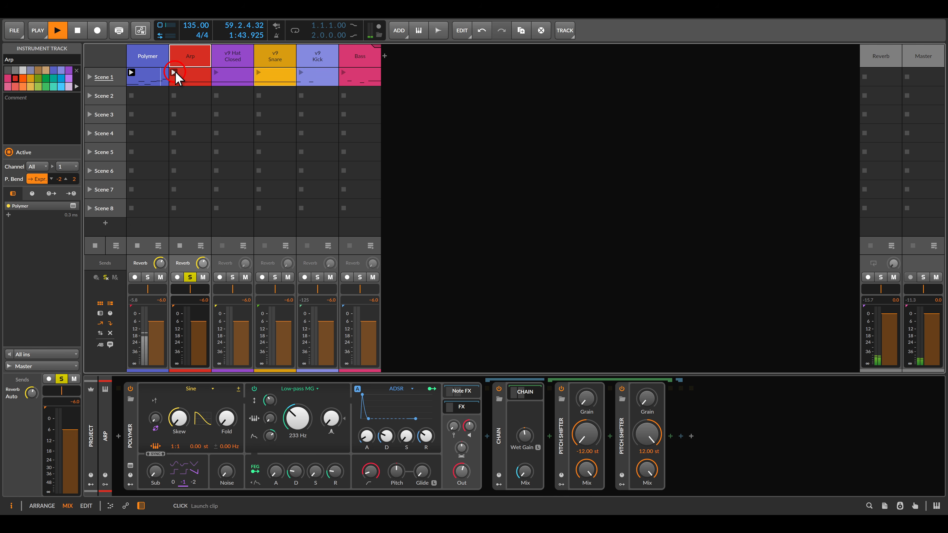
left_click(174, 72)
Examine the pitch and mix settings of the Arp's two Pitch Shifters and the Mix of their enclosing Chain
mouse_move(520, 439)
left_mouse_down()
mouse_move(518, 425)
mouse_move(561, 418)
mouse_move(612, 463)
left_mouse_up()
left_click_drag(618, 416, 676, 455)
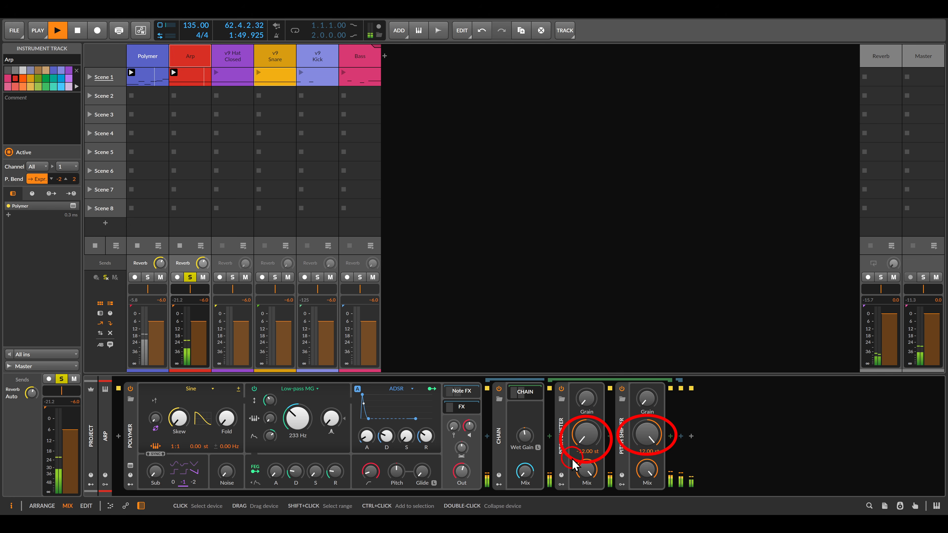
left_click_drag(564, 454, 669, 486)
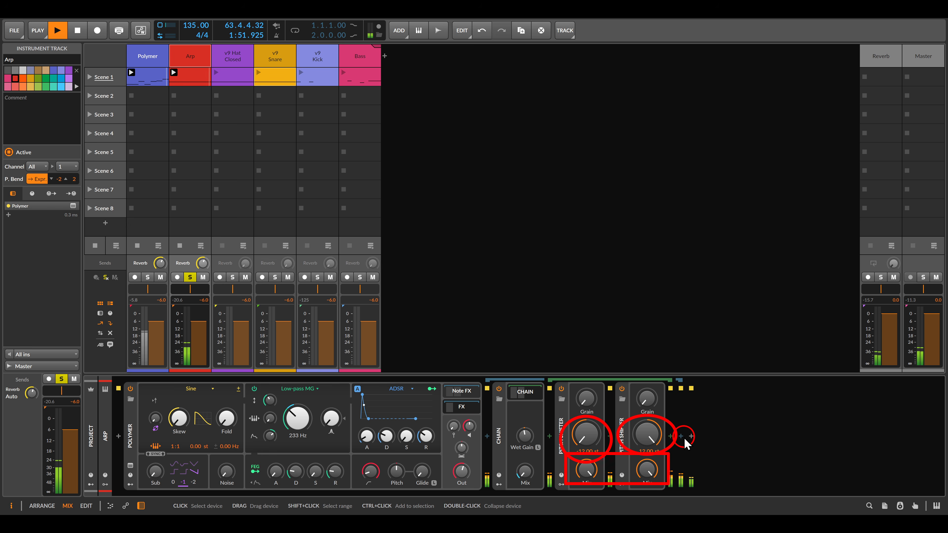
key("Escape")
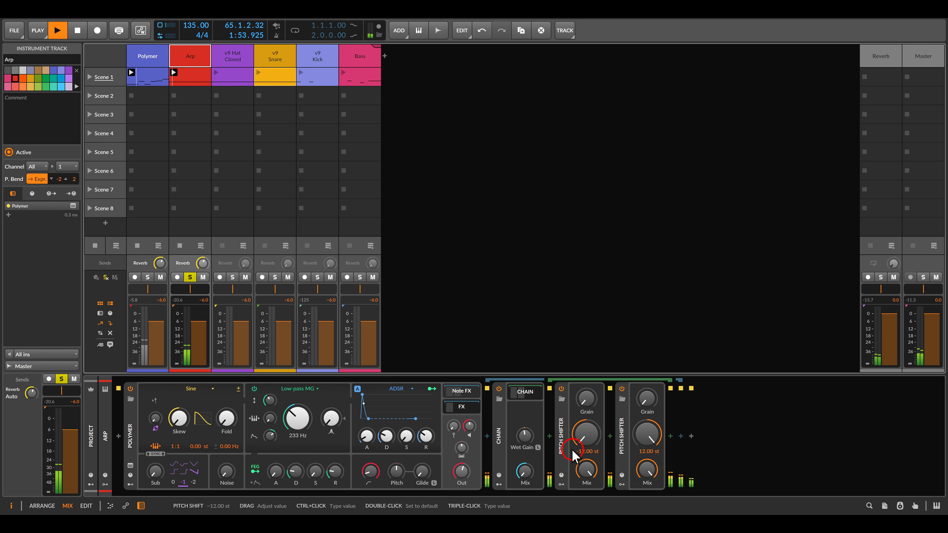
key("ctrl+shift+4")
left_click_drag(506, 455, 544, 486)
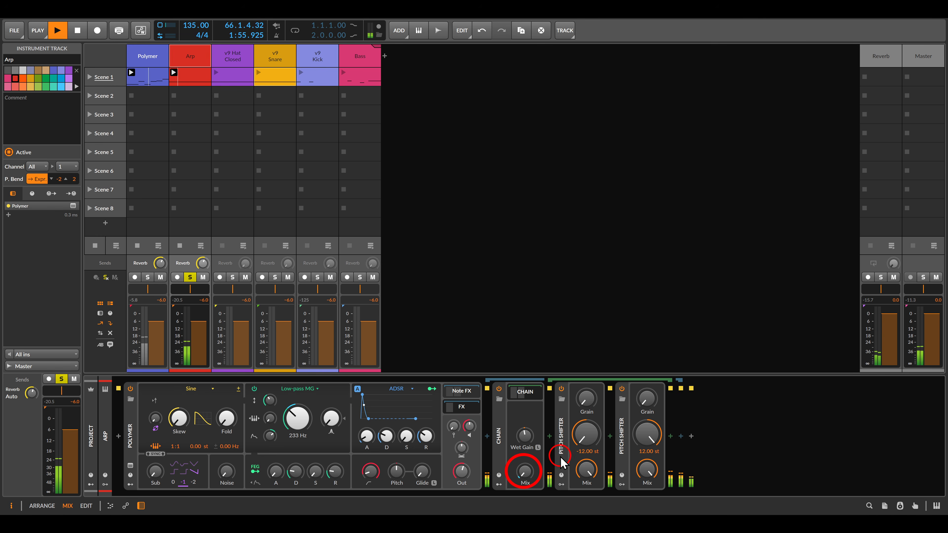
key("Escape")
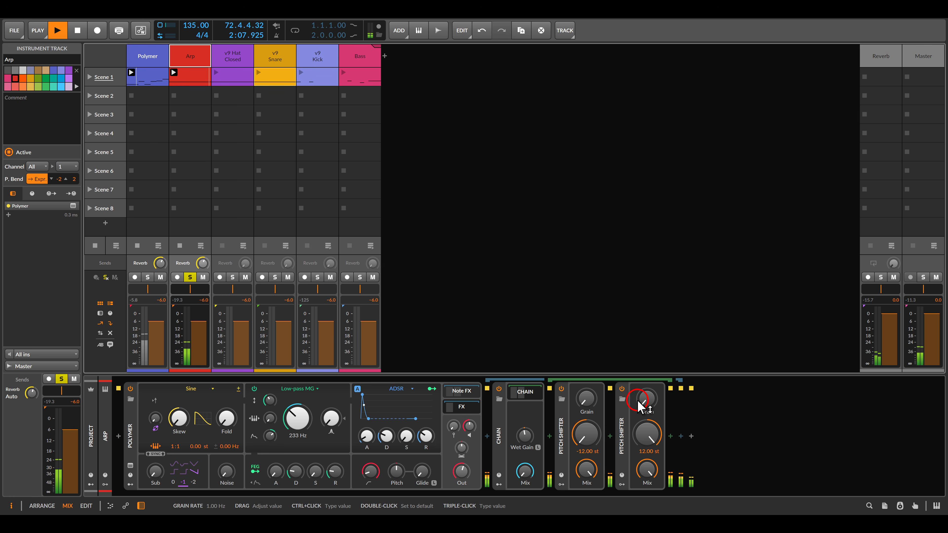
Solo the v9 Hat Closed track instead of Arp and launch its Scene 1 clip
left_click(232, 277)
left_click(191, 277)
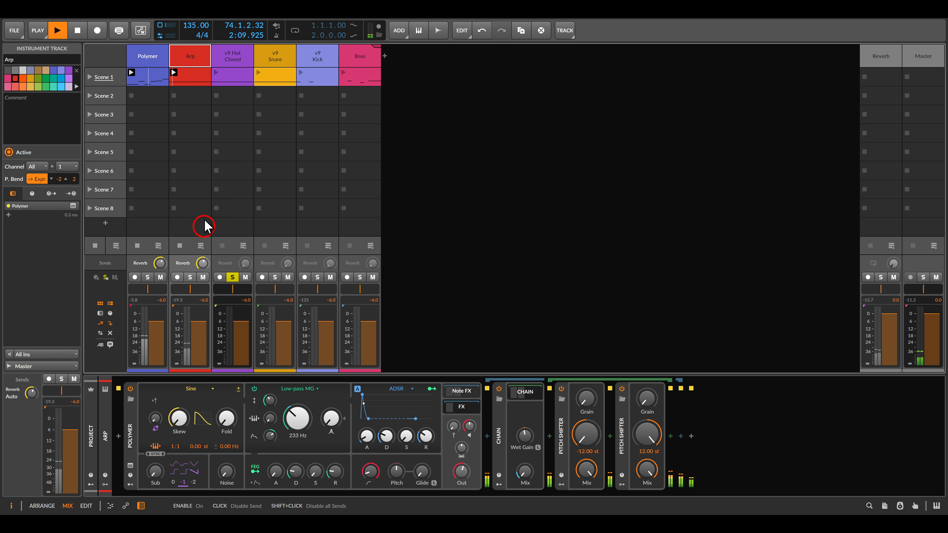
left_click(217, 73)
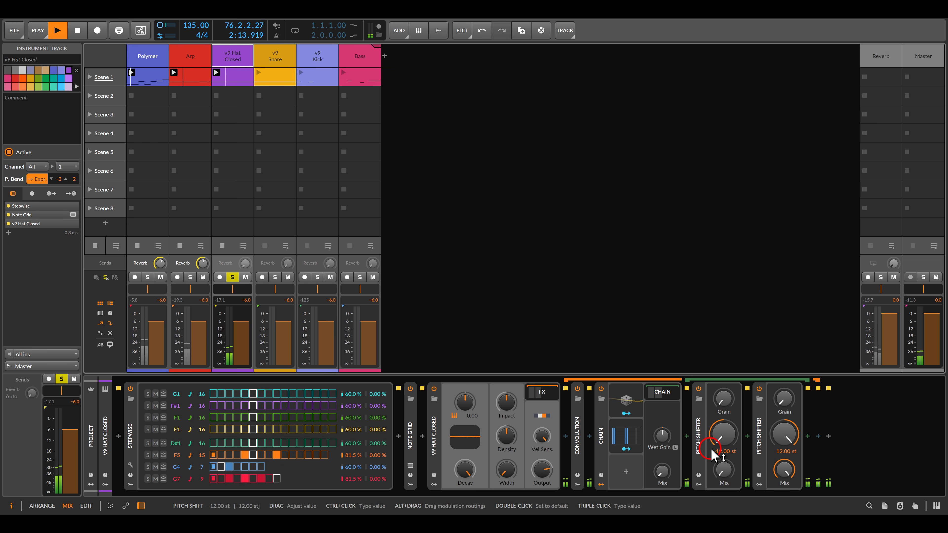
Examine the hat's opposing pitch shifts and Chain mix, and raise the first Pitch Shifter's Mix fully
left_click_drag(694, 411, 811, 463)
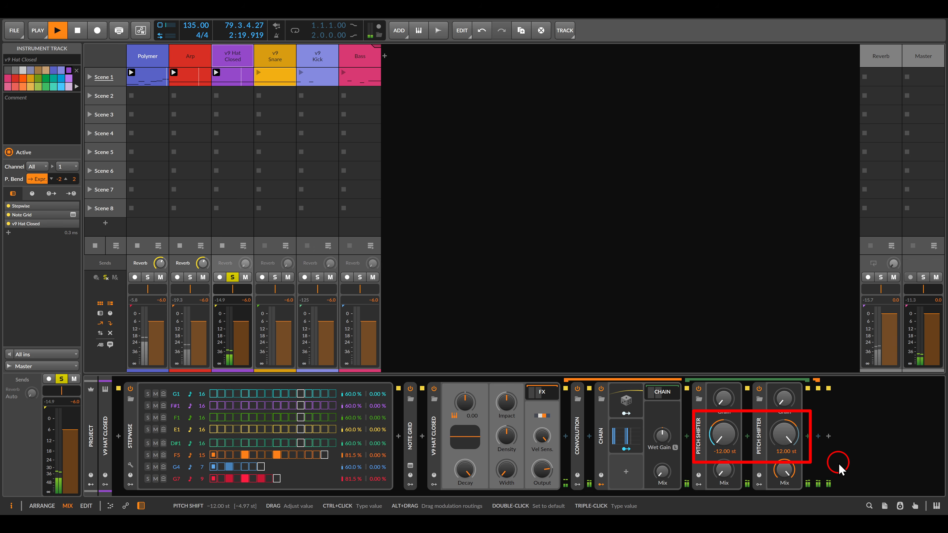
key("Escape")
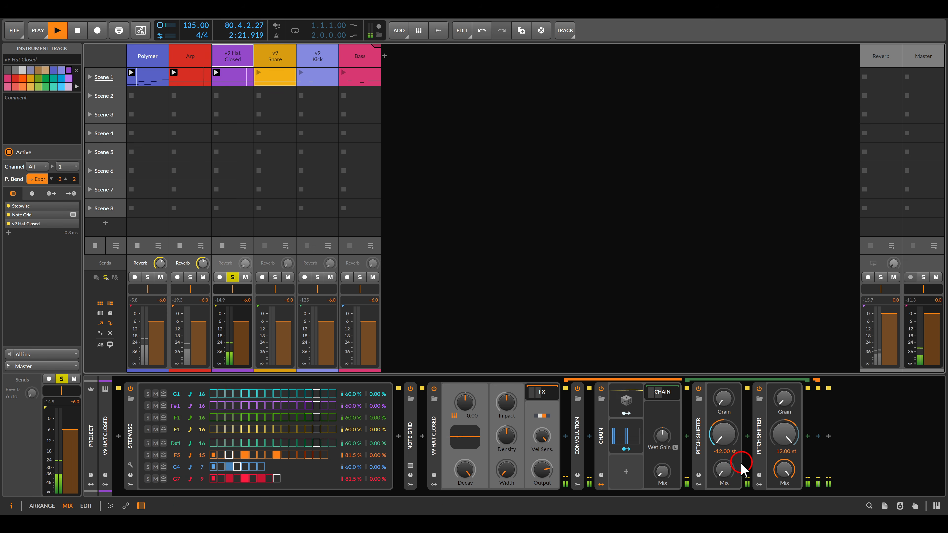
left_click_drag(727, 476, 727, 426)
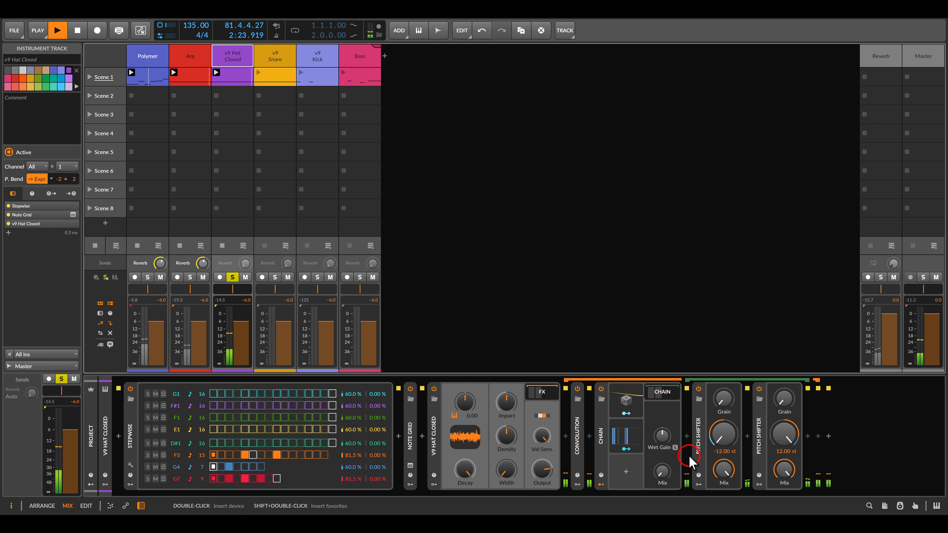
left_click_drag(640, 458, 676, 488)
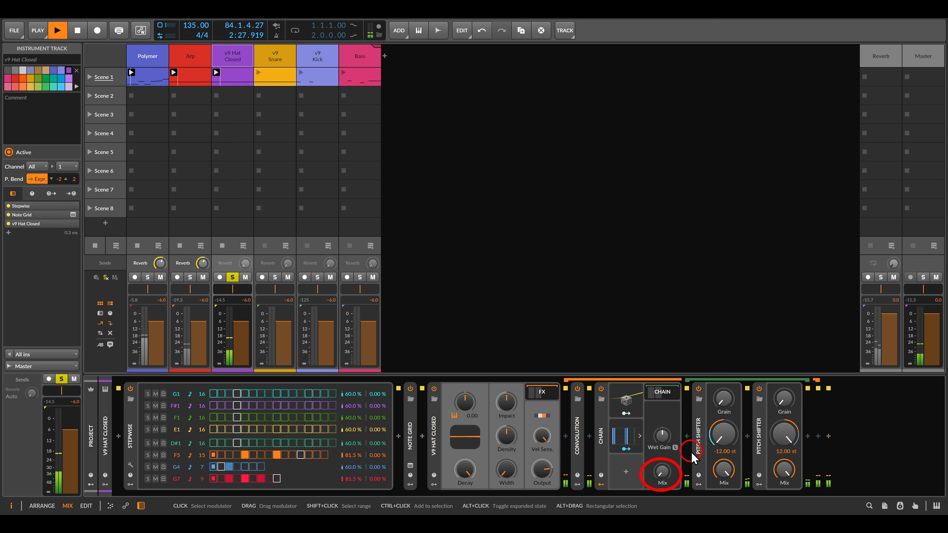
key("Escape")
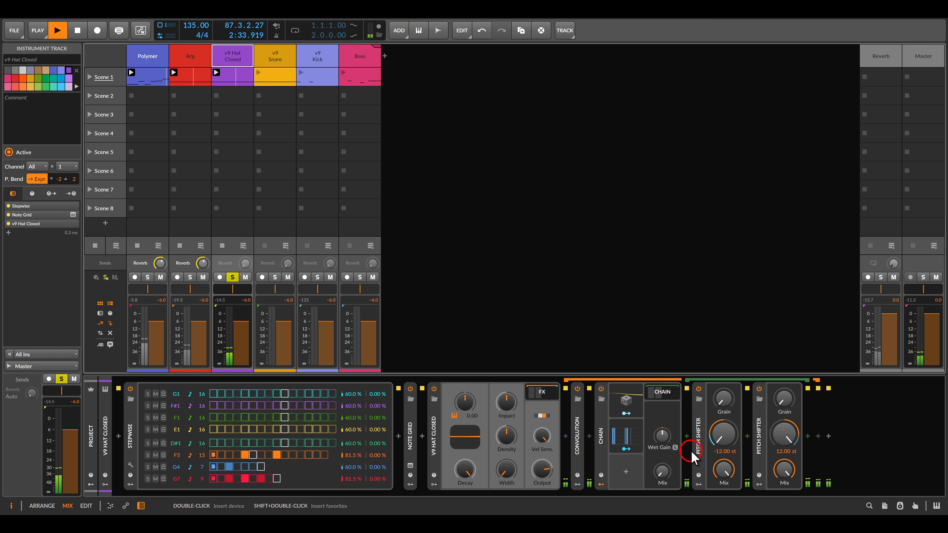
Solo the v9 Snare track instead of the closed hat and launch its Scene 1 clip
left_click(275, 57)
left_click(275, 277)
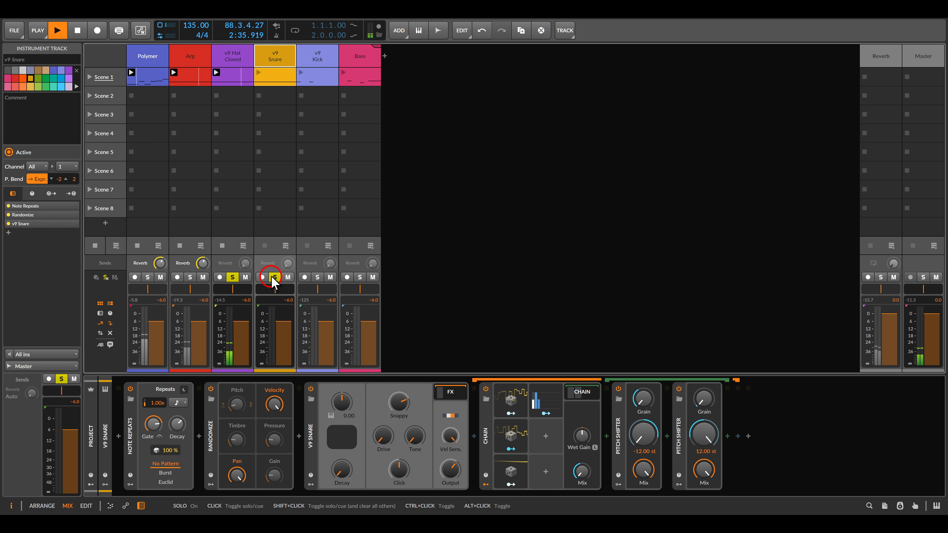
left_click(233, 277)
left_click(265, 83)
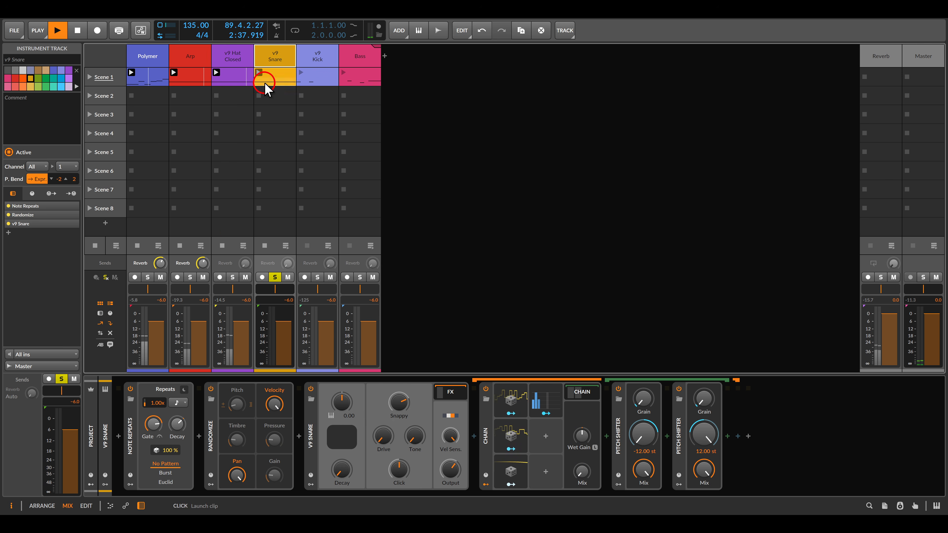
Examine the grain settings of the snare's two Pitch Shifters, then unsolo the snare track
left_click(603, 470)
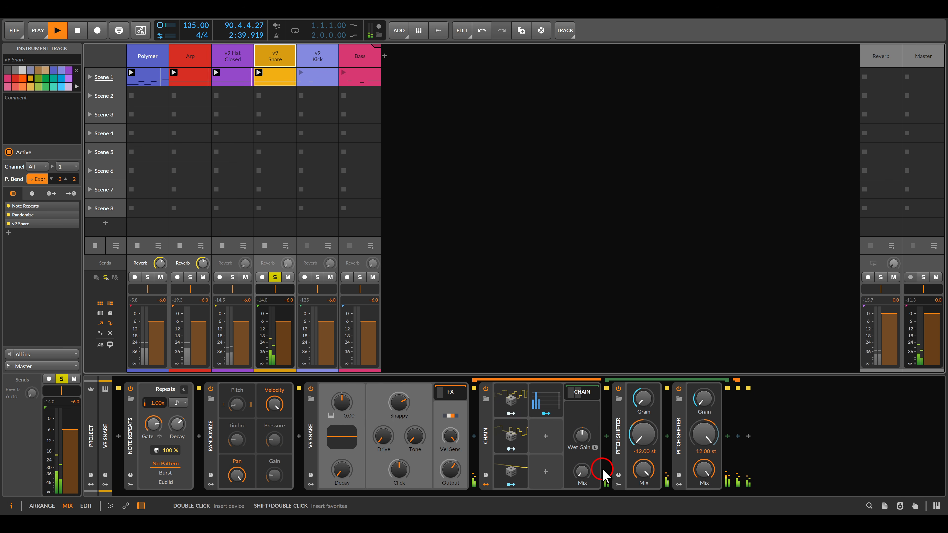
left_click_drag(626, 381, 720, 411)
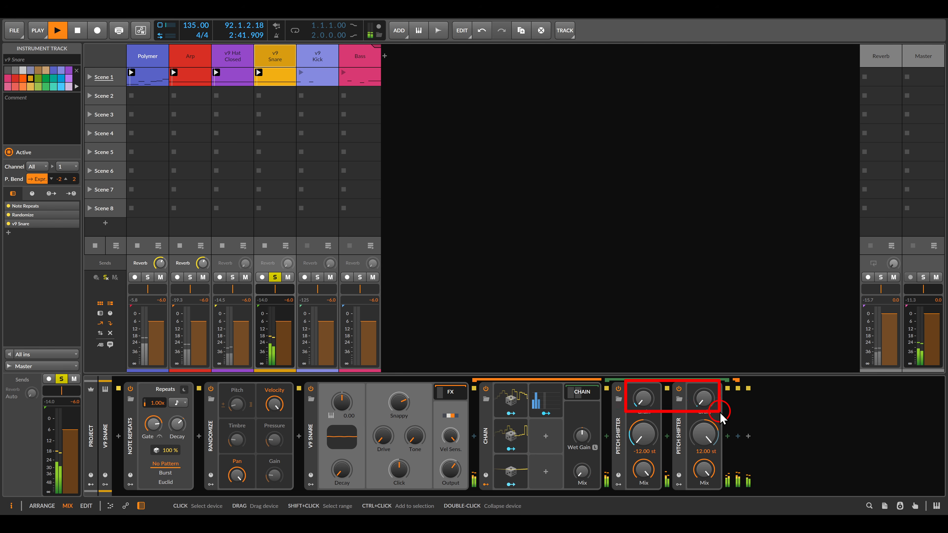
key("Escape")
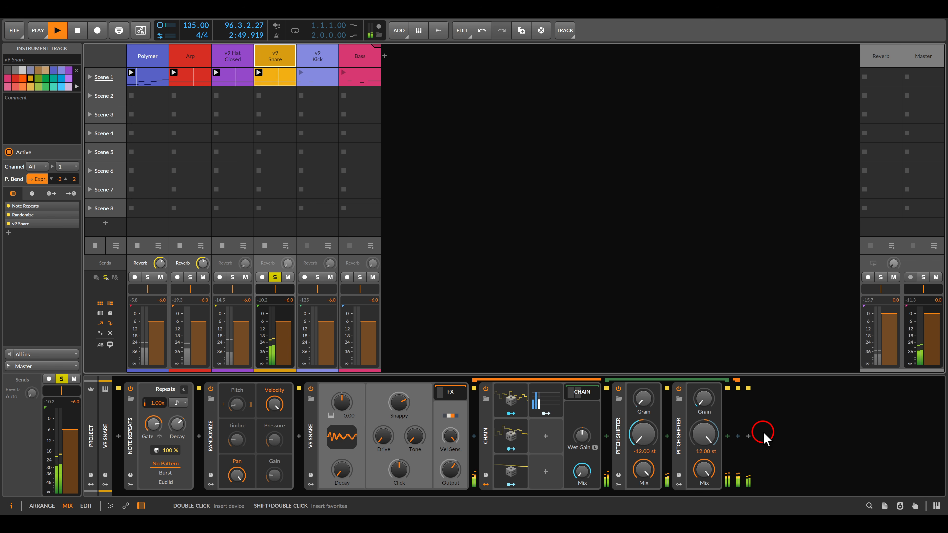
left_click(275, 277)
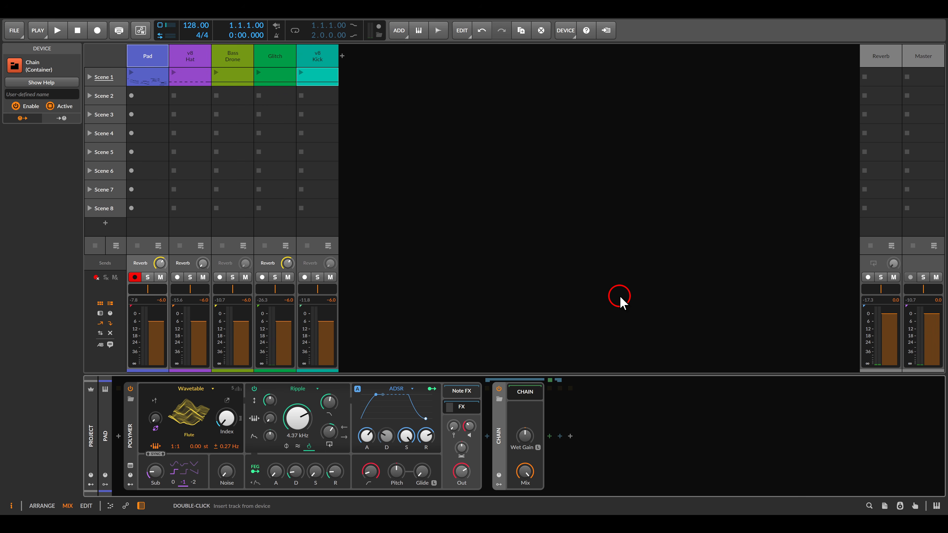
Insert a Pitch Shifter inside the Pad track's Chain and set it to -12 st with Mix at 100 %
double_click(555, 415)
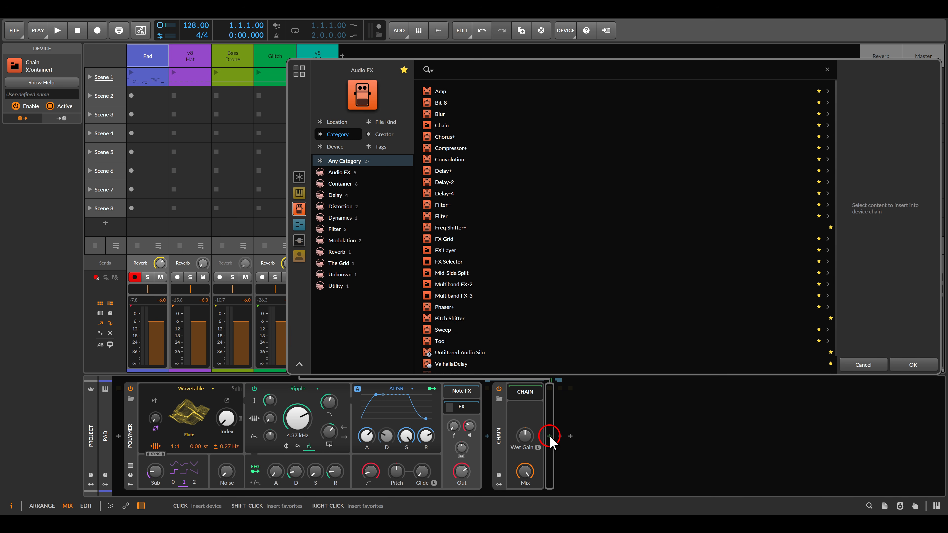
left_click(451, 318)
double_click(452, 318)
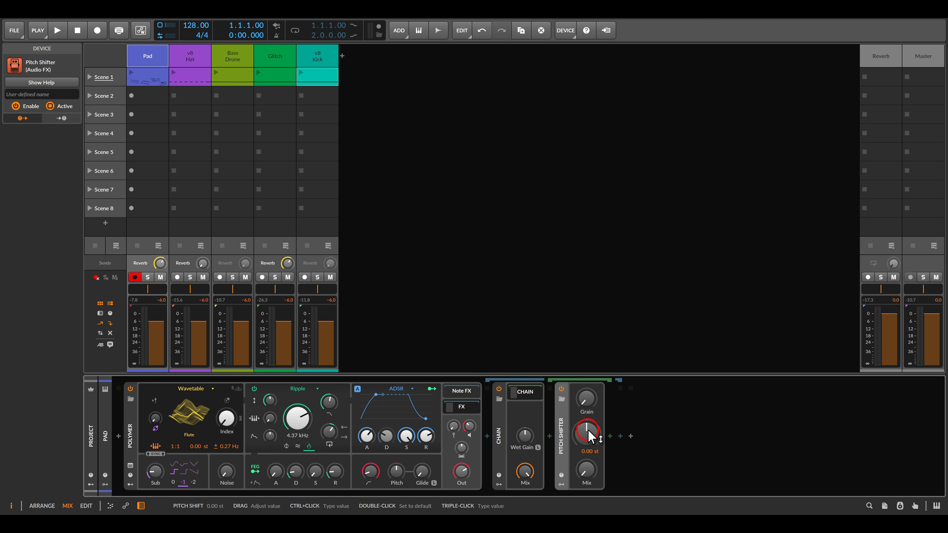
mouse_move(588, 435)
left_mouse_down()
mouse_move(588, 448)
mouse_move(587, 433)
left_mouse_up()
double_click(588, 471)
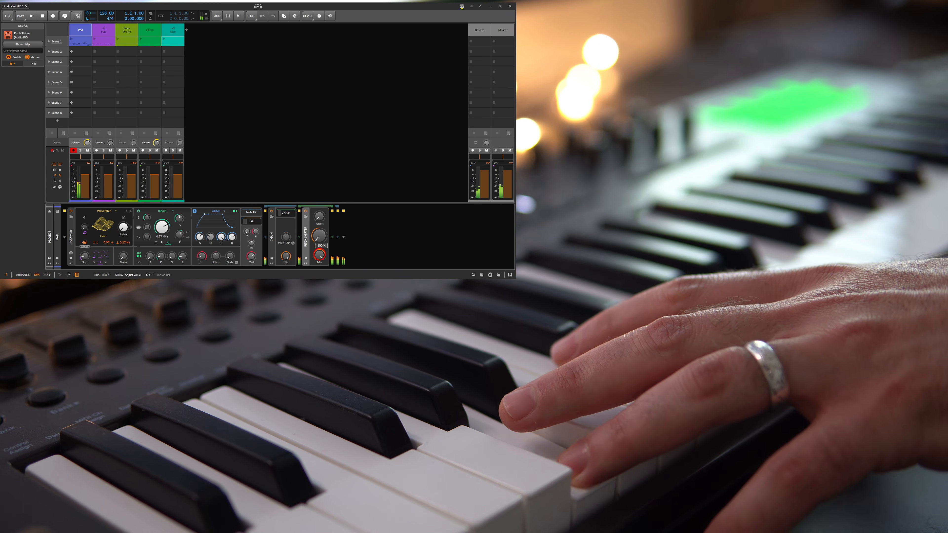
left_click_drag(321, 256, 319, 234)
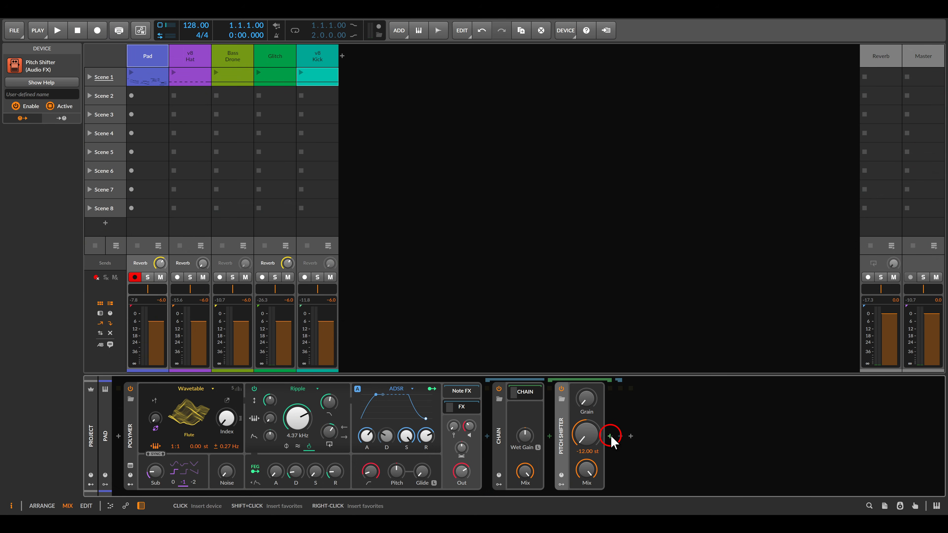
Add Chorus+ after the Pitch Shifter in 8v mode, with Mix at 100 % and a lower Speed
left_click(621, 436)
double_click(448, 138)
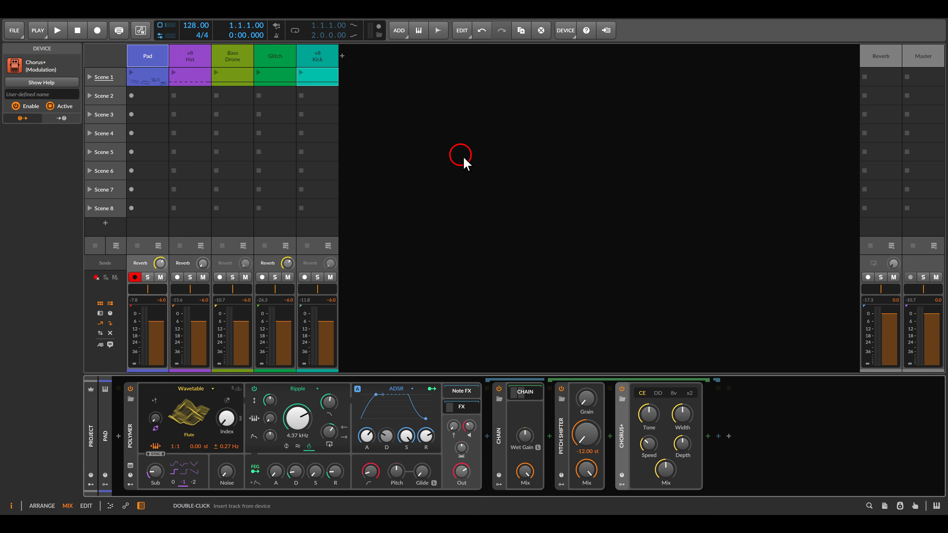
mouse_move(666, 470)
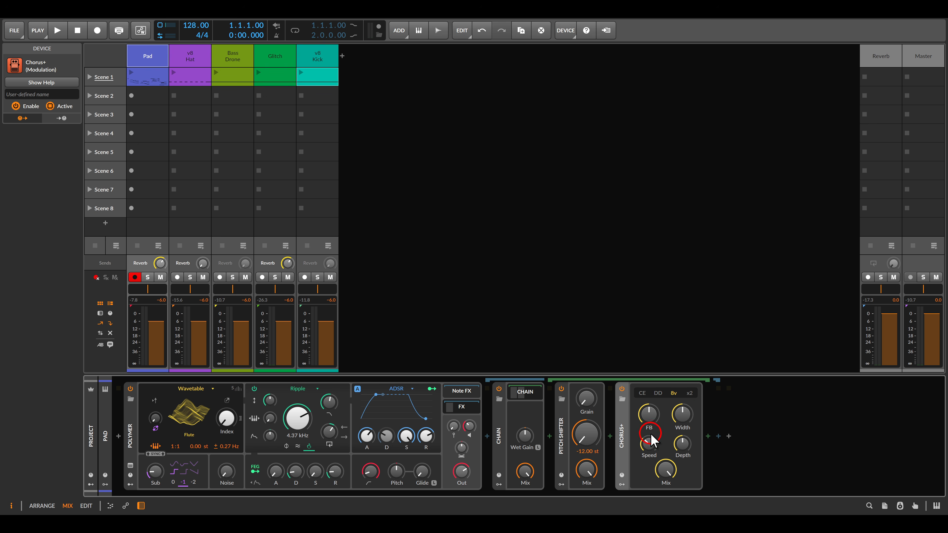
left_click_drag(650, 448, 650, 457)
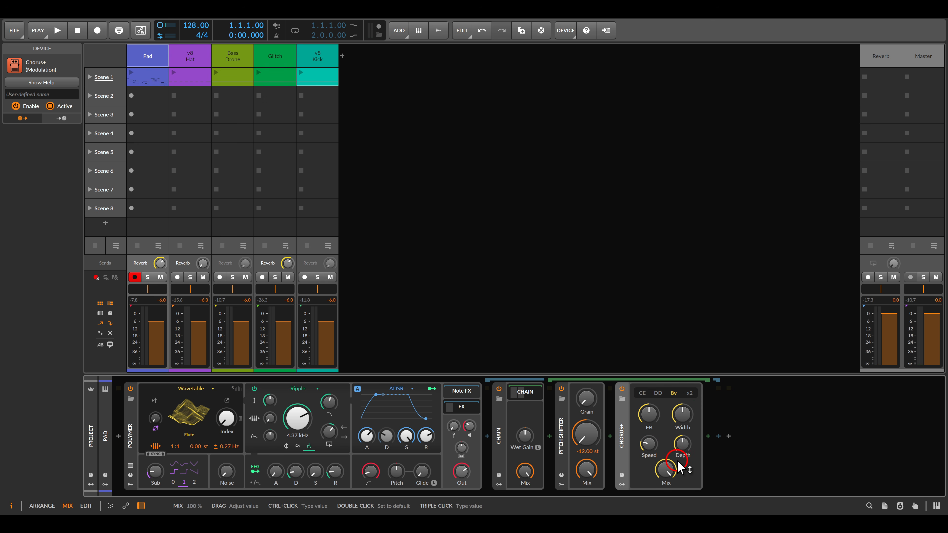
Add a Pitch Shifter after Chorus+ set to 12 st with Mix at 100 %, and adjust the Chorus+ modulation Speed
left_click(708, 437)
left_click(451, 318)
left_click(451, 318)
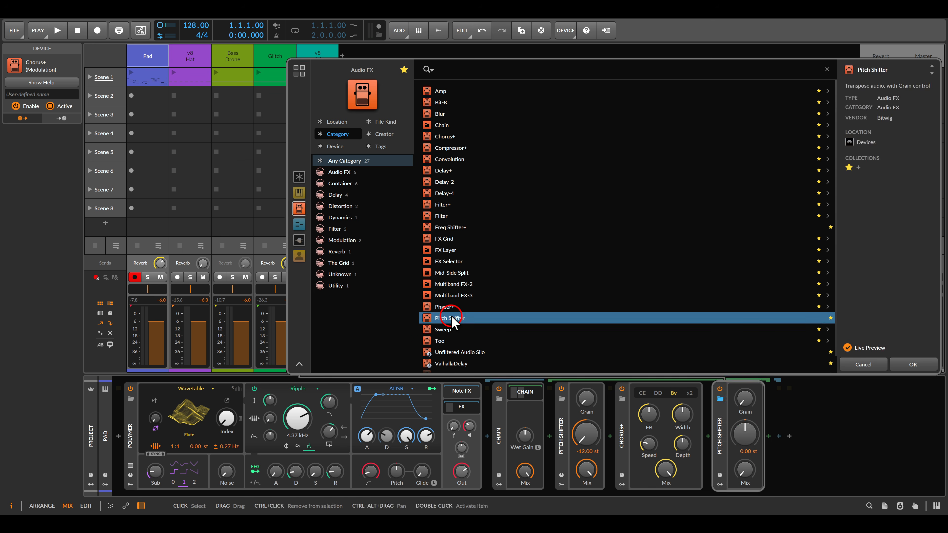
left_click_drag(744, 443, 743, 428)
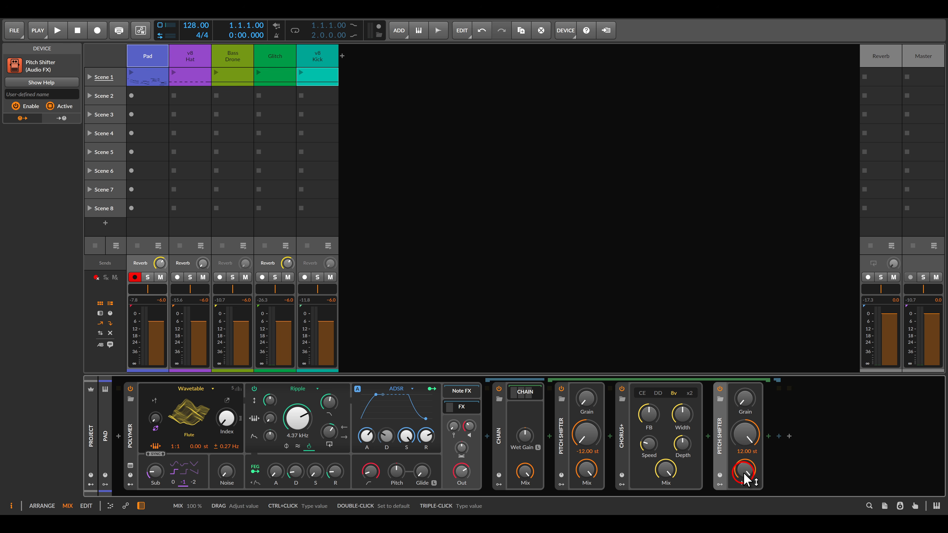
left_click(753, 487)
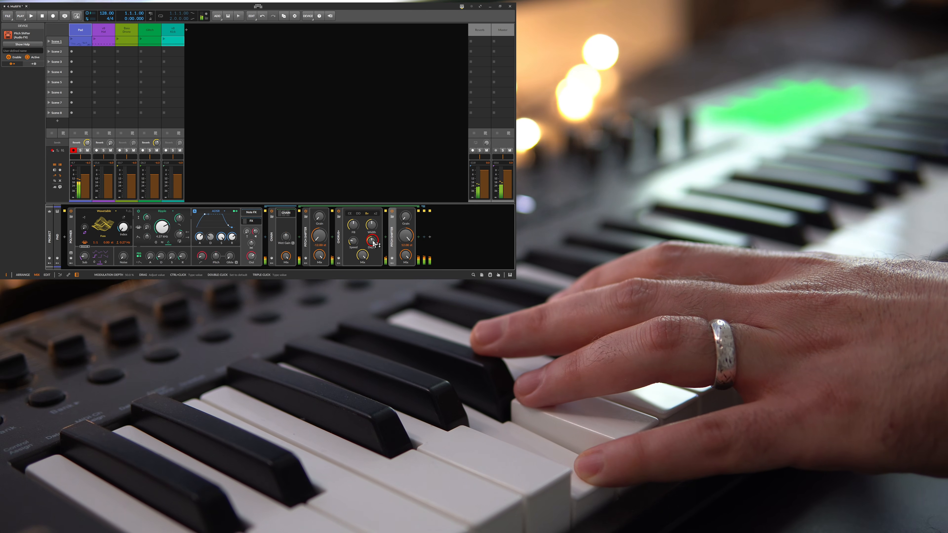
left_click_drag(353, 241, 354, 239)
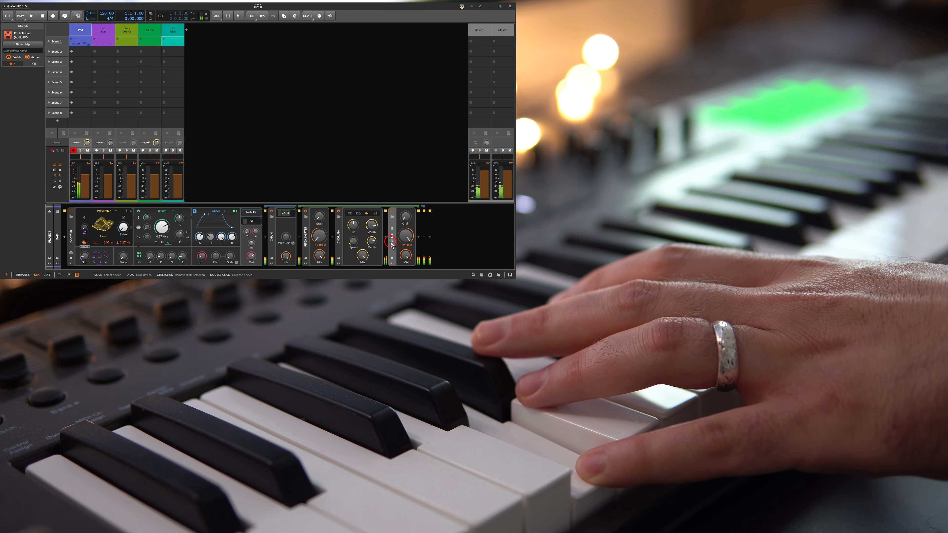
left_click(391, 243)
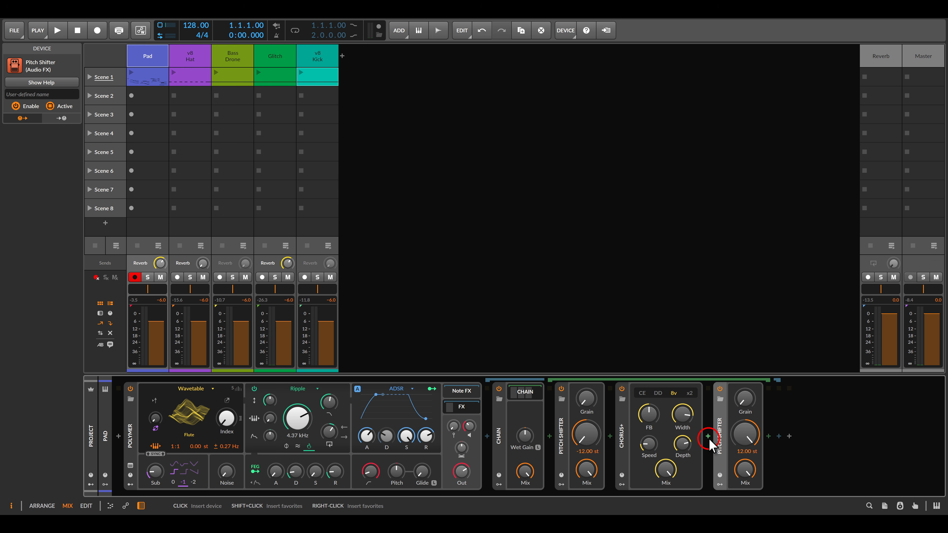
Insert Blur between Chorus+ and the second Pitch Shifter, and Delay+ after that Pitch Shifter
left_click(709, 437)
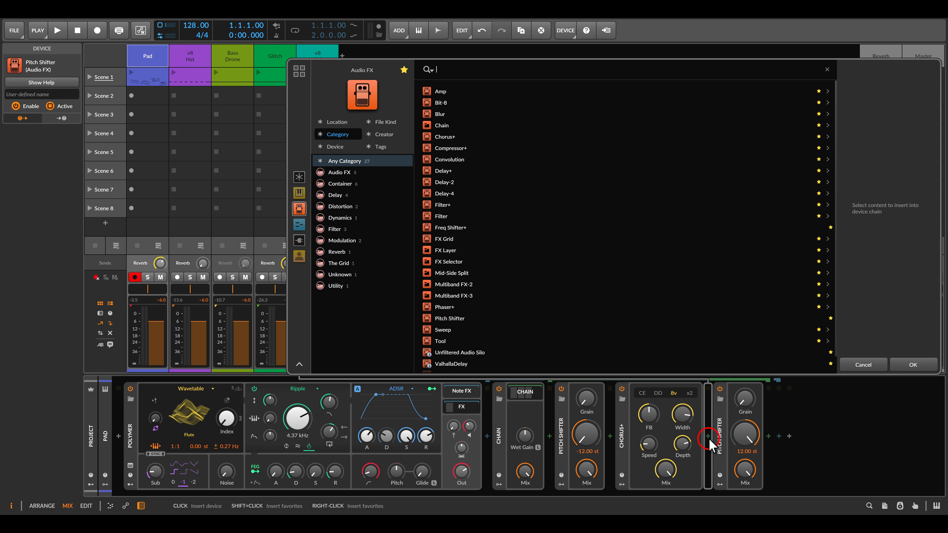
double_click(437, 115)
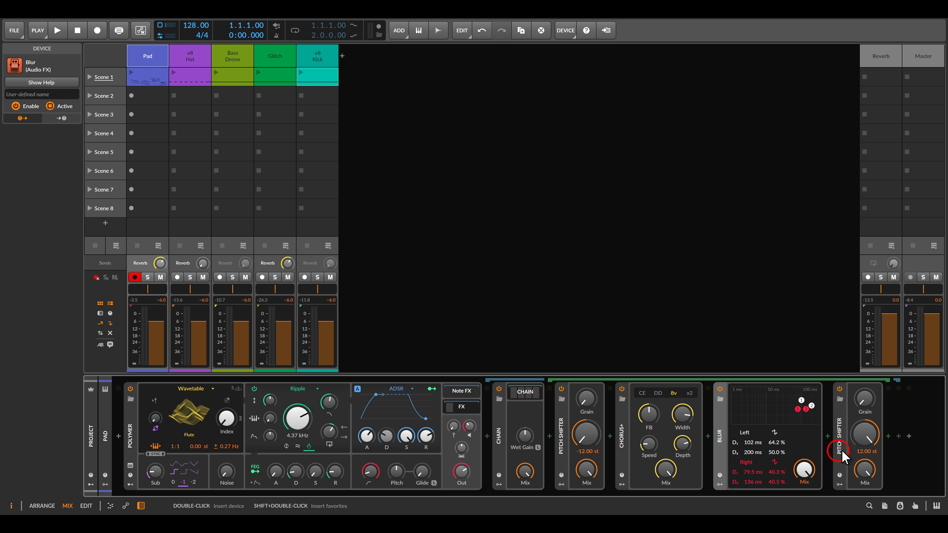
left_click(885, 437)
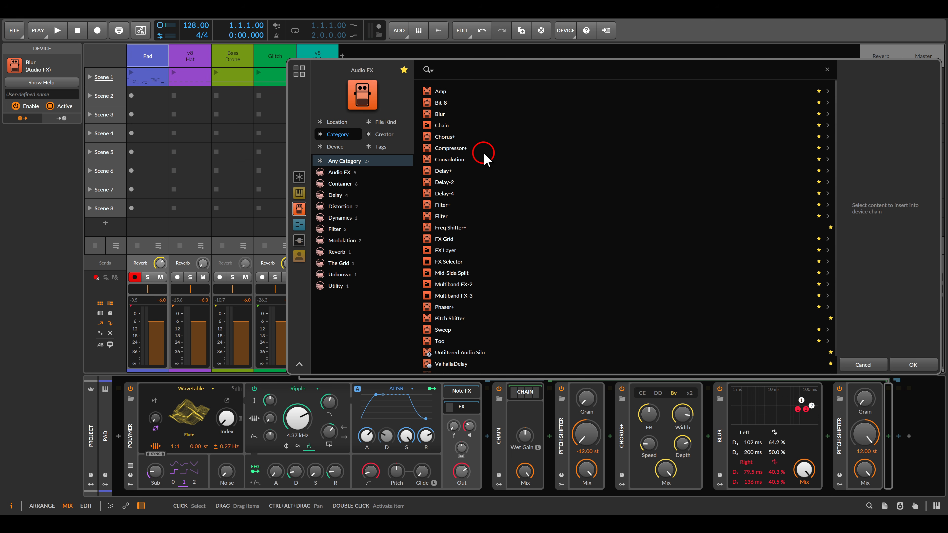
double_click(451, 171)
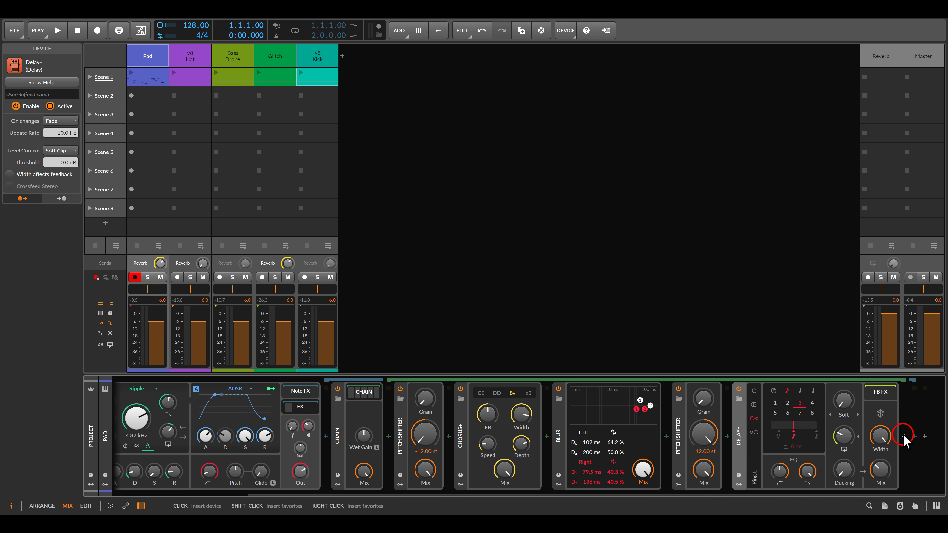
Add another Pitch Shifter after Delay+ and set it to 12 st with Mix at 100 %
left_click(905, 437)
double_click(463, 318)
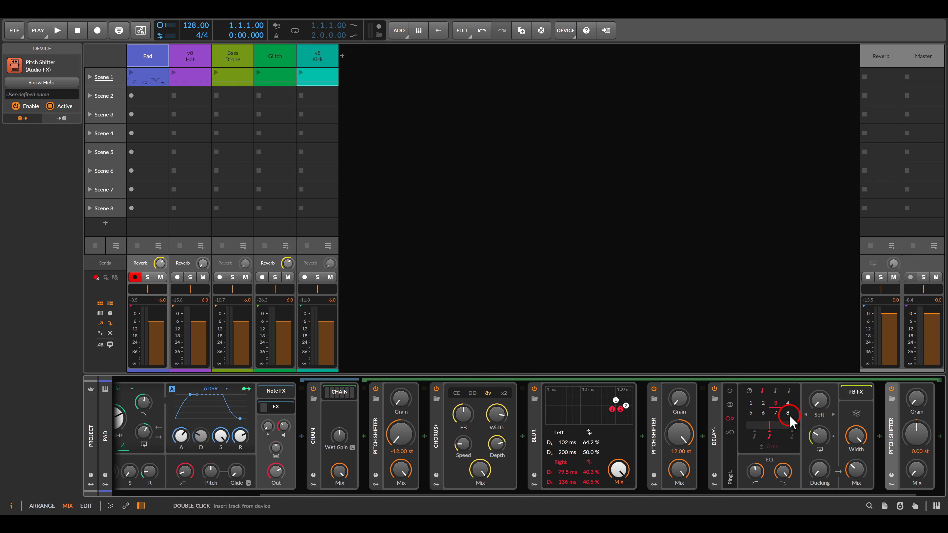
left_click_drag(868, 434, 875, 434)
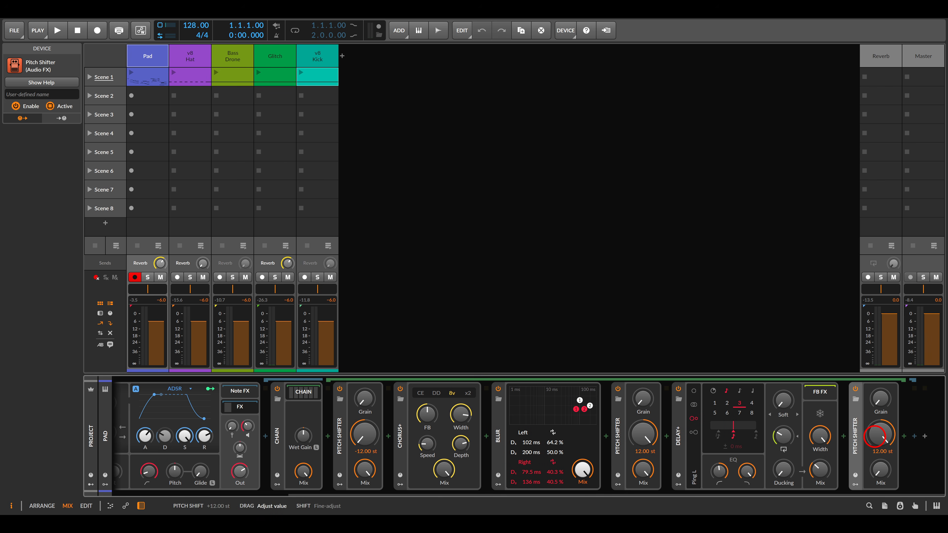
left_click_drag(875, 471, 889, 474)
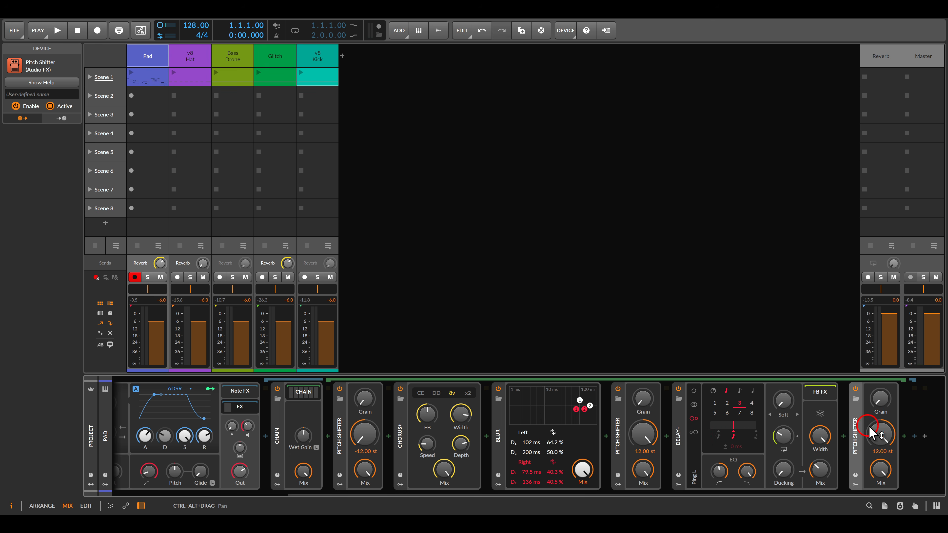
Add Phaser+ after the third Pitch Shifter with LFO Speed at about 0.13 Hz, stereo mode enabled and Mix at 100 %
left_click(904, 435)
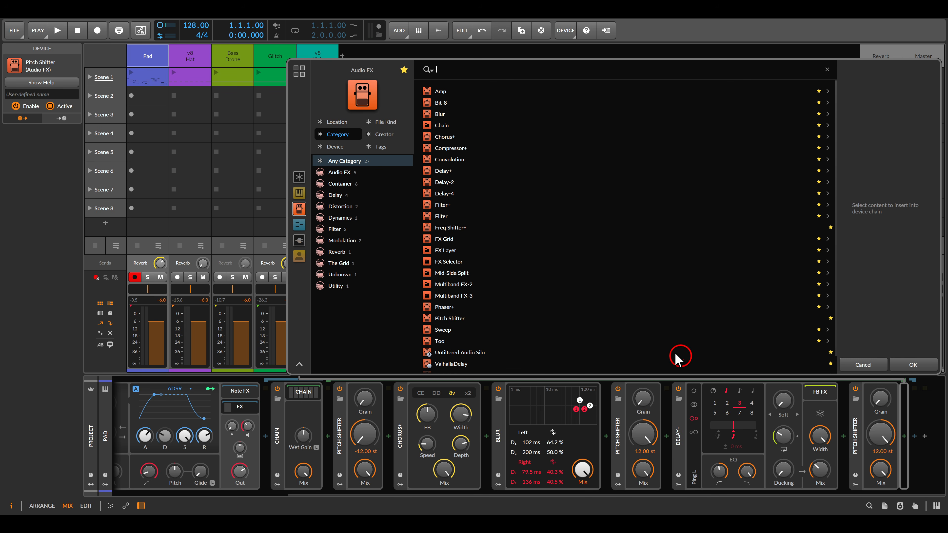
double_click(460, 309)
left_click_drag(844, 445, 843, 443)
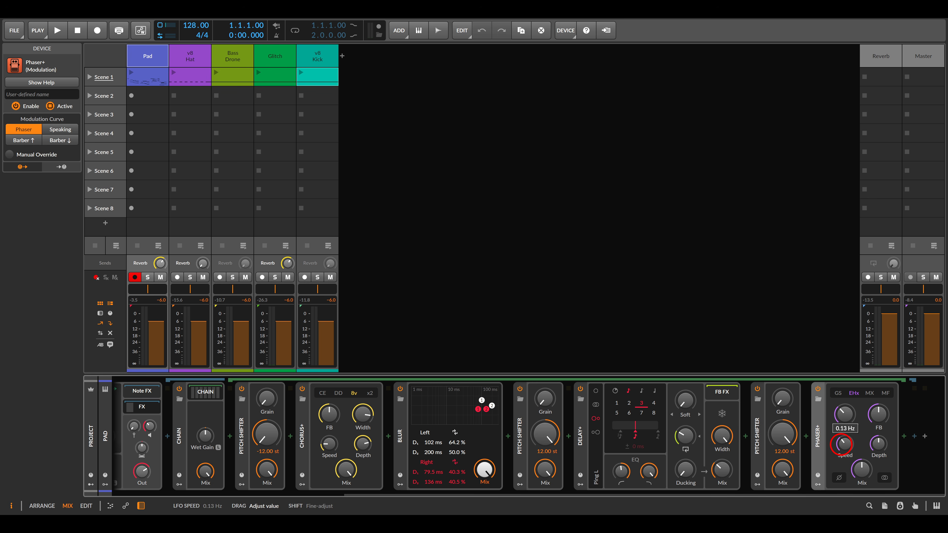
left_click(884, 480)
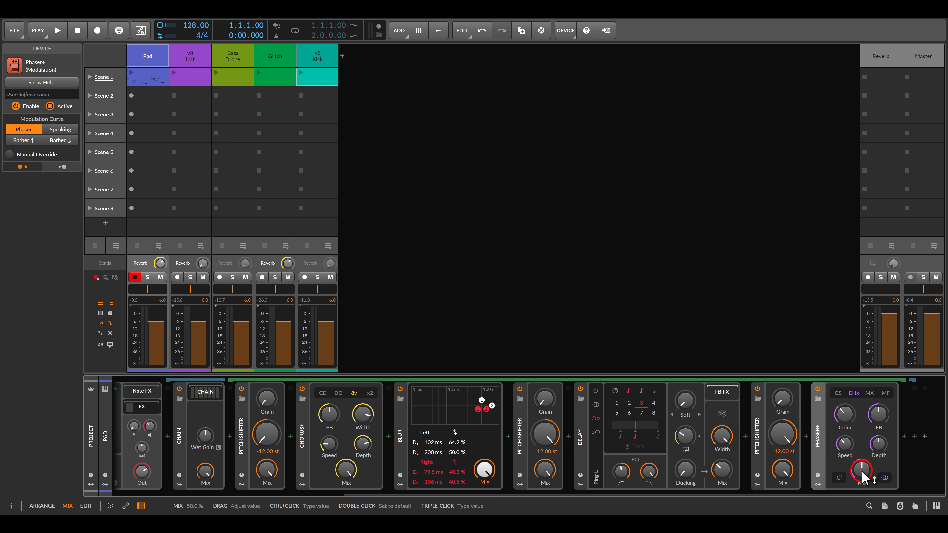
left_click_drag(862, 479, 862, 448)
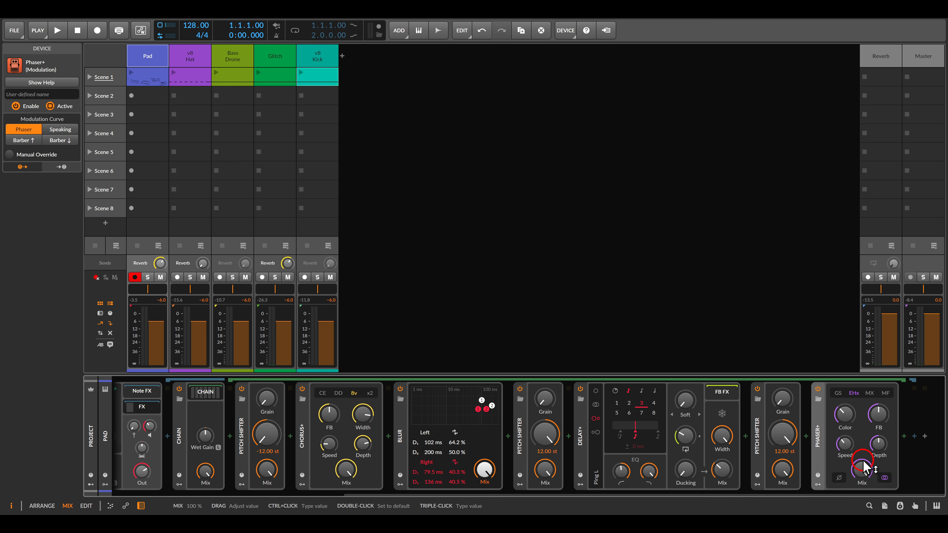
Add a final Pitch Shifter after Phaser+ and set it to -12 st with Mix at 100 %
left_click(904, 436)
double_click(455, 321)
left_click_drag(835, 433, 695, 429)
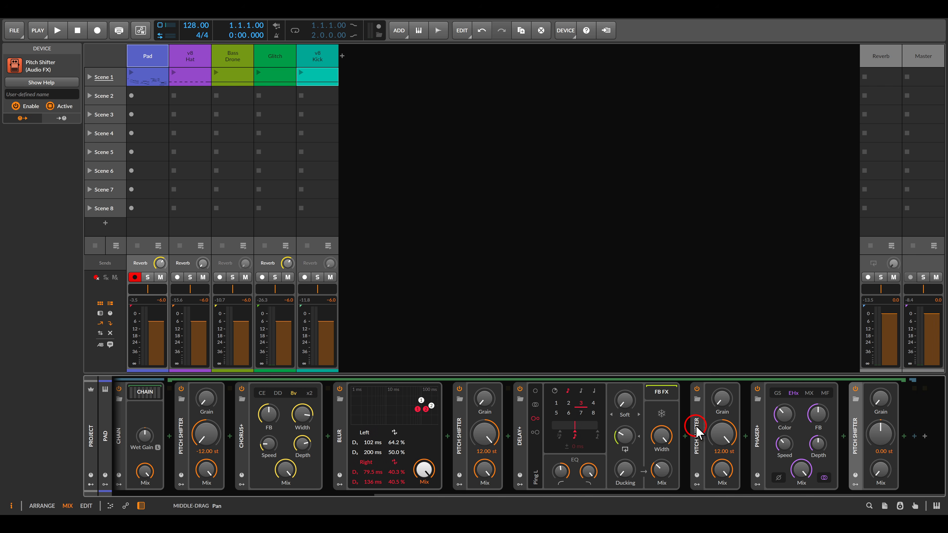
left_click_drag(881, 430, 880, 472)
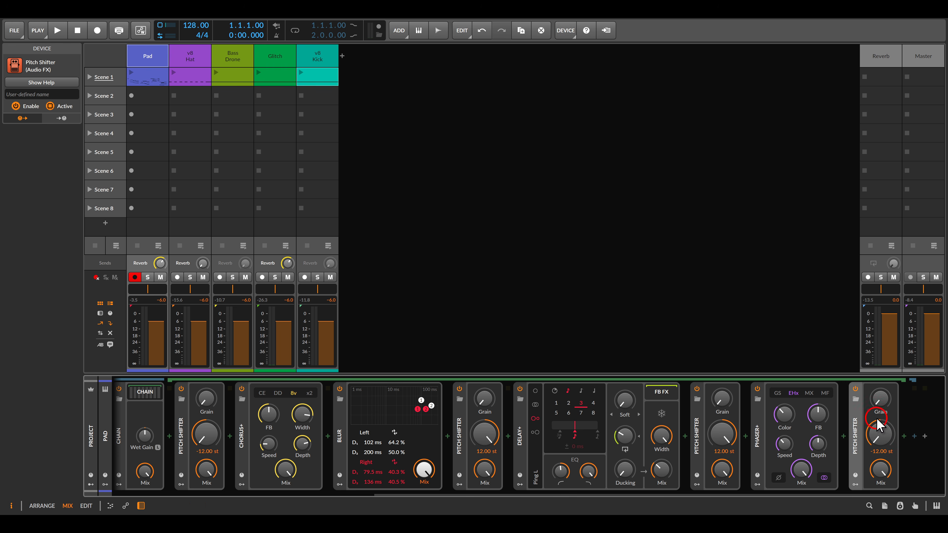
left_click(909, 411)
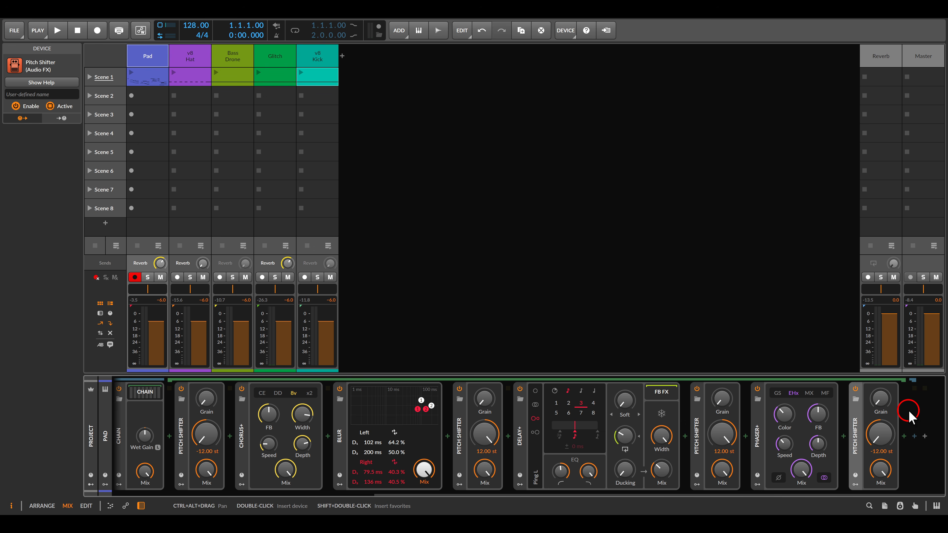
Compare the dry and processed pad with the Mix of its Chain device, and set that Mix to 50 %
left_click_drag(464, 426, 669, 425)
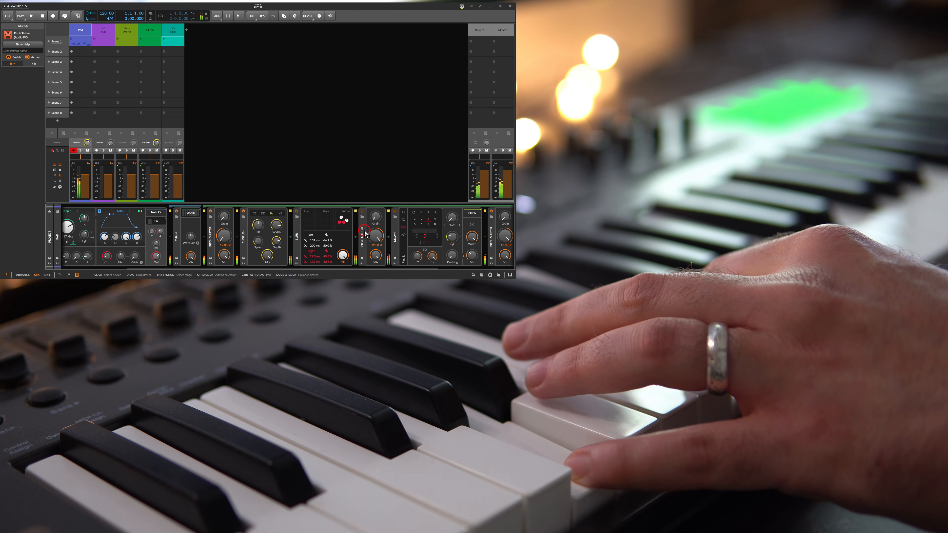
scroll(365, 232, "right", 3)
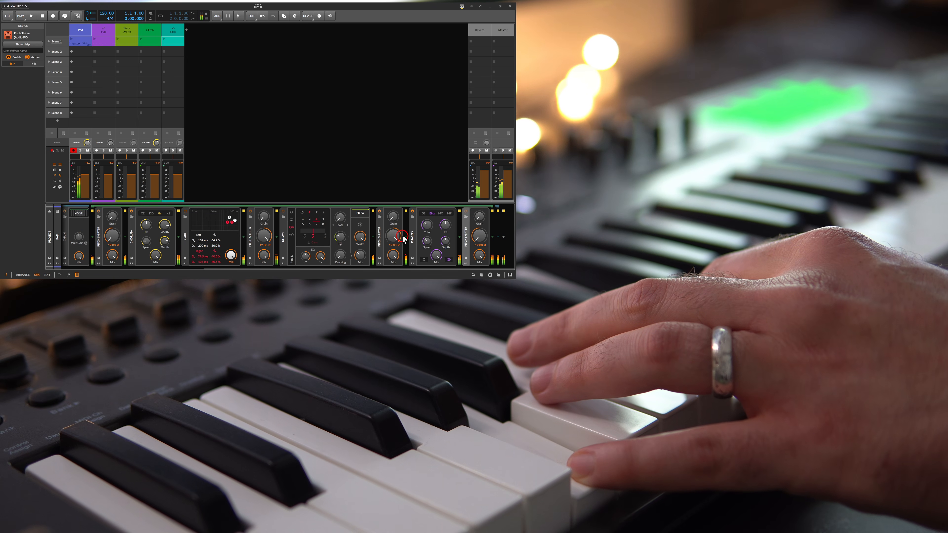
left_click(446, 241)
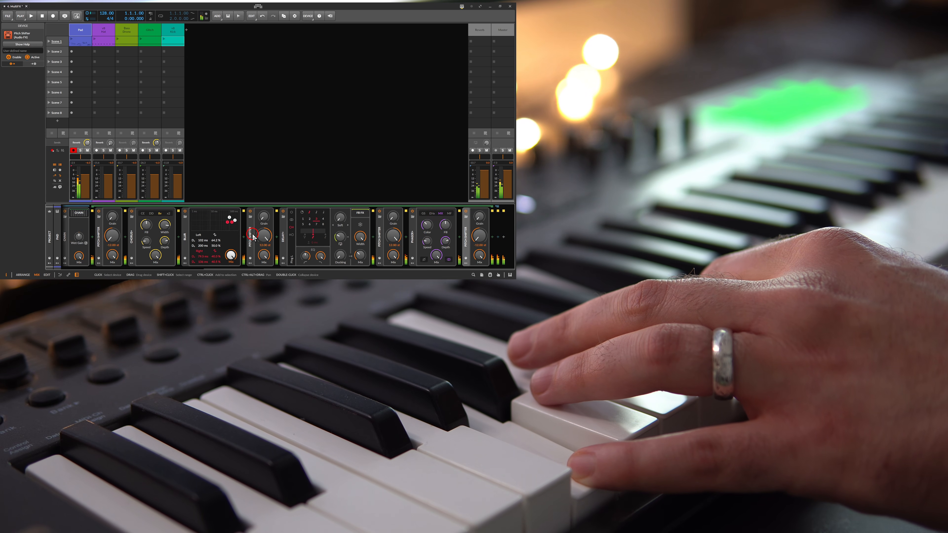
scroll(269, 246, "left", 5)
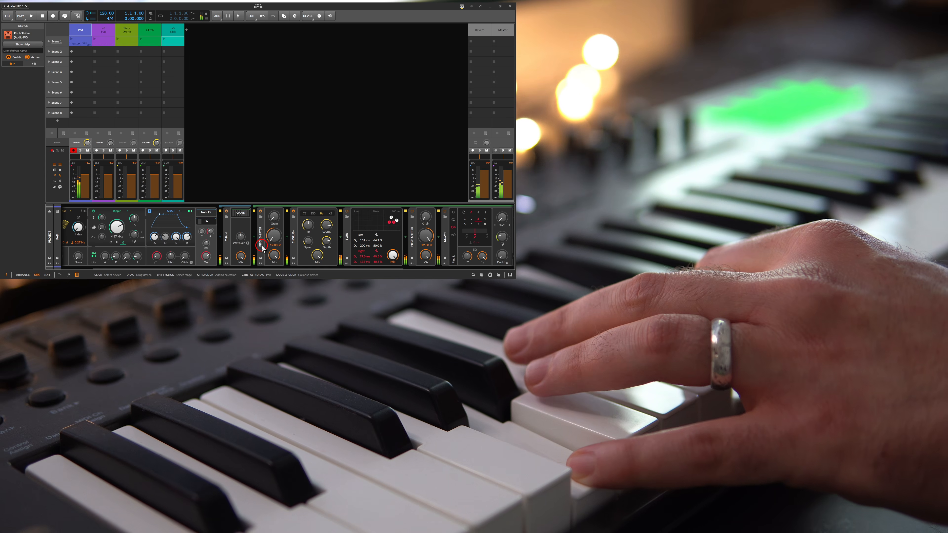
left_click_drag(242, 256, 240, 259)
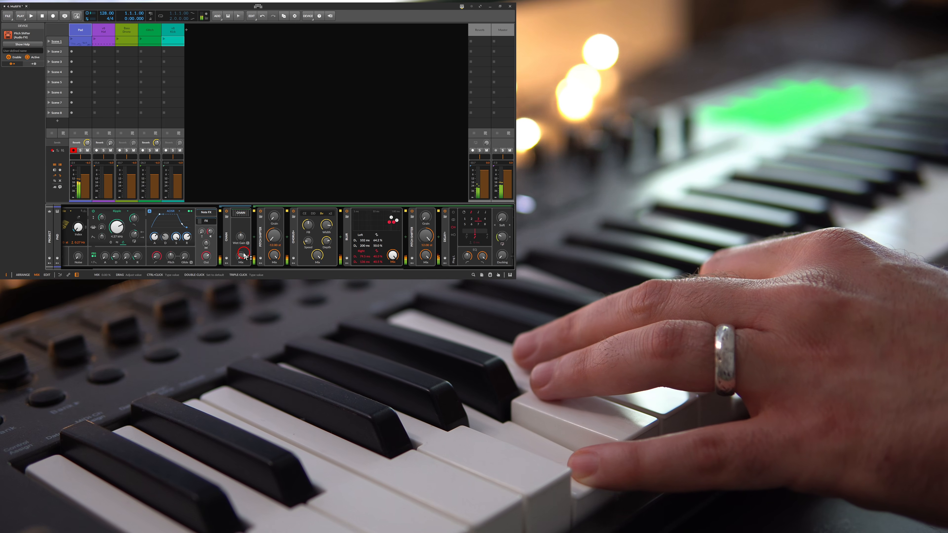
left_click_drag(240, 256, 241, 255)
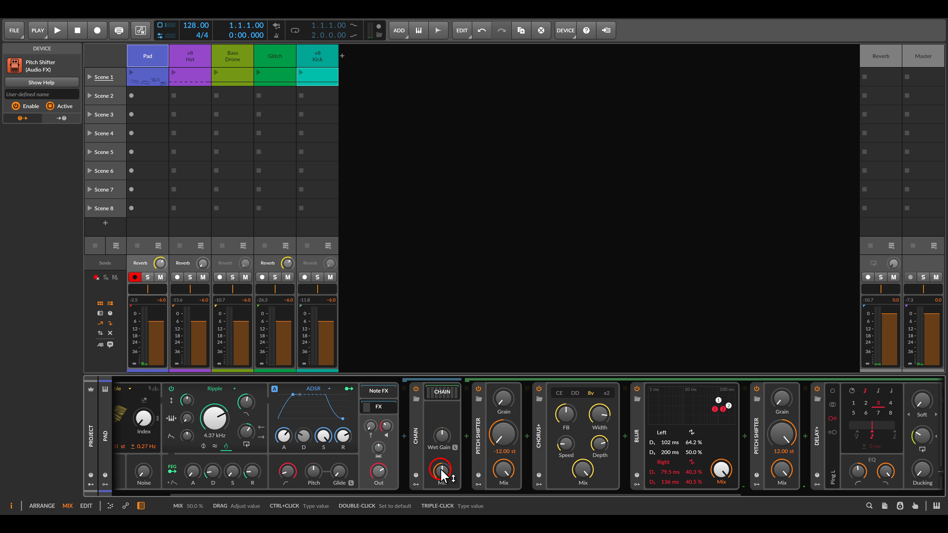
Launch Scene 1 to hear the processed pad together with all the other tracks
left_click(91, 77)
left_click(441, 125)
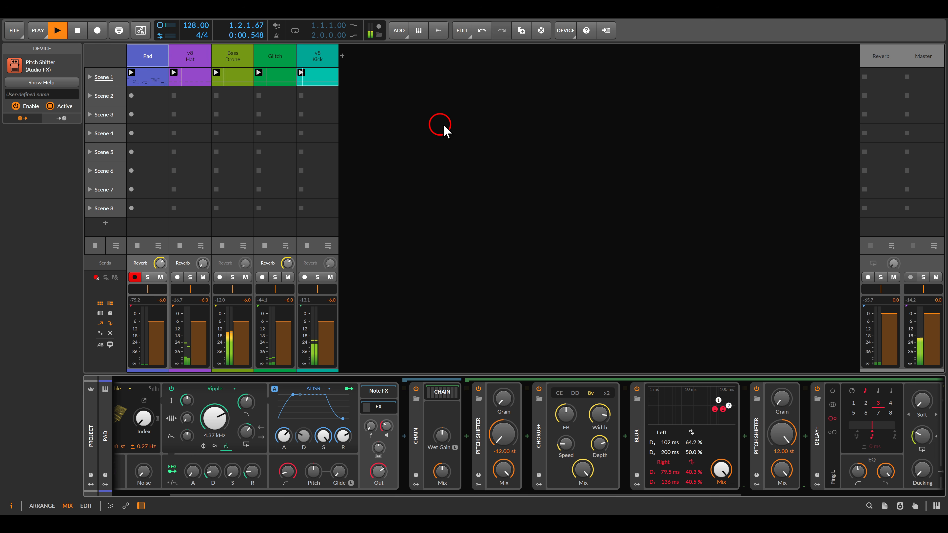